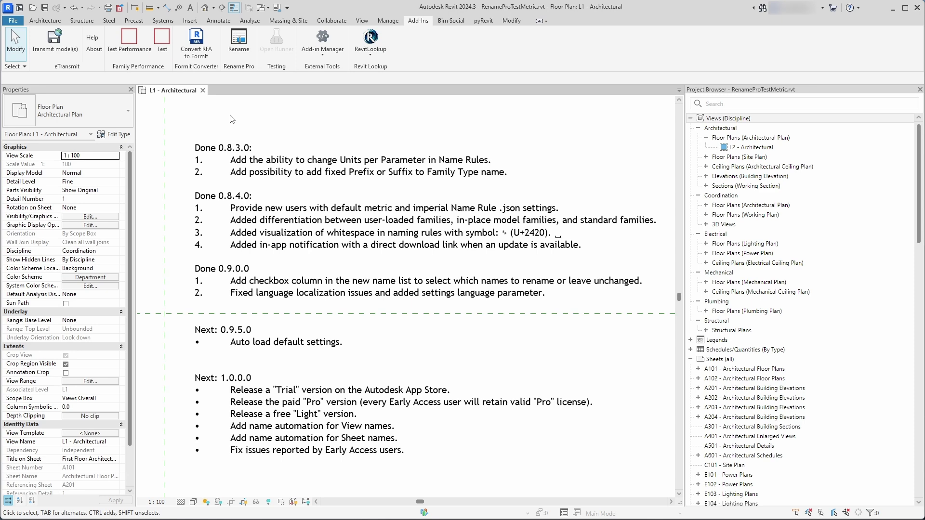
# - Open the Rename Pro settings and look through the Rename checkboxes and new names in the name preview list
pyautogui.click(239, 39)
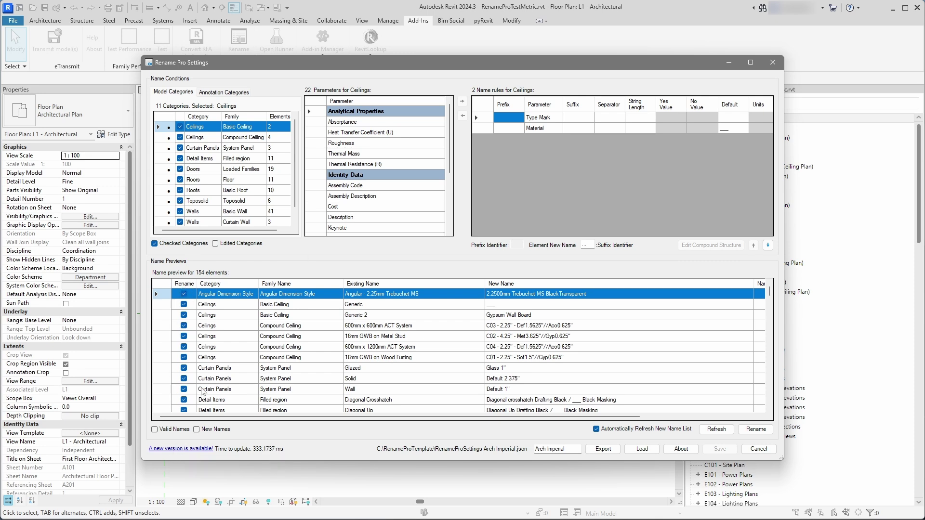
pyautogui.click(185, 305)
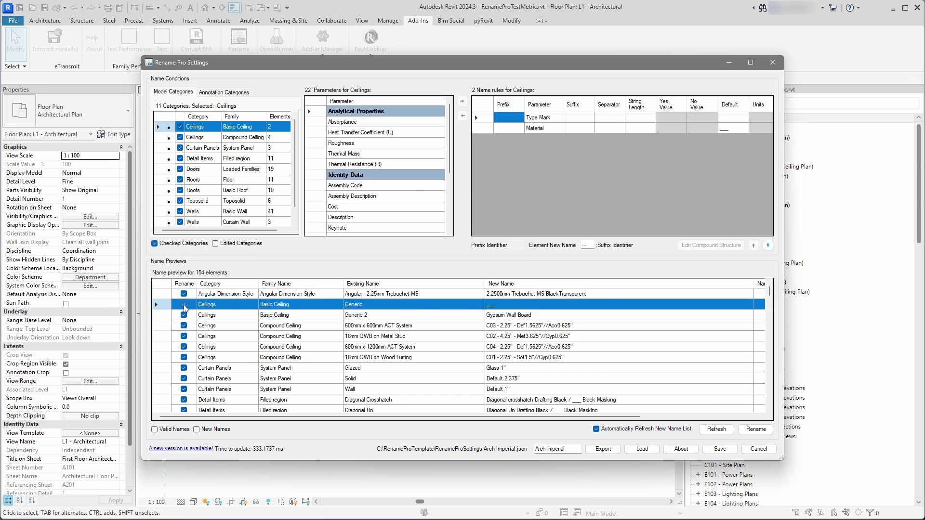
pyautogui.scroll(-3, 225, 341)
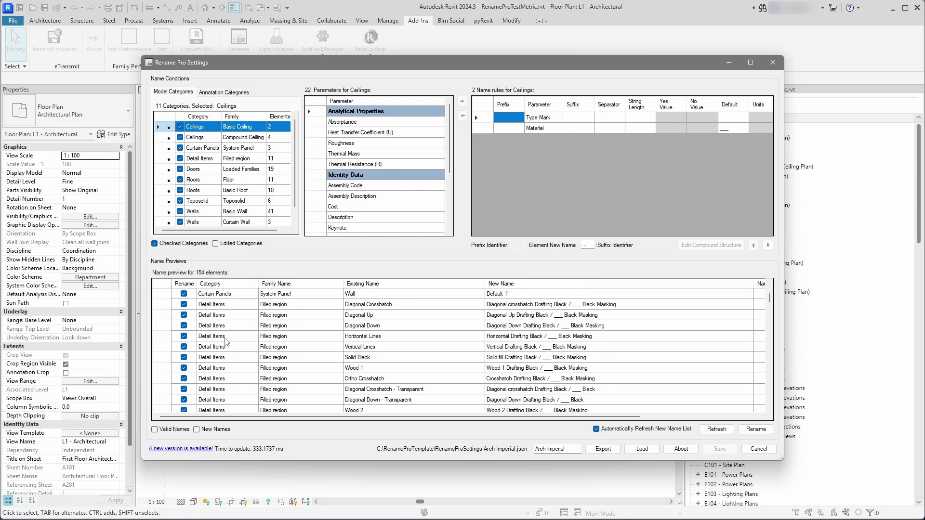
pyautogui.scroll(3, 225, 341)
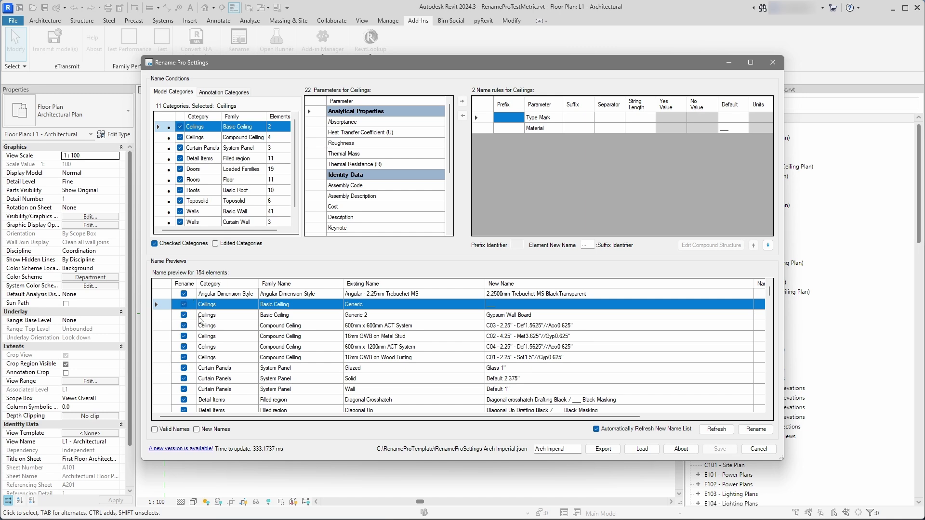
pyautogui.click(501, 296)
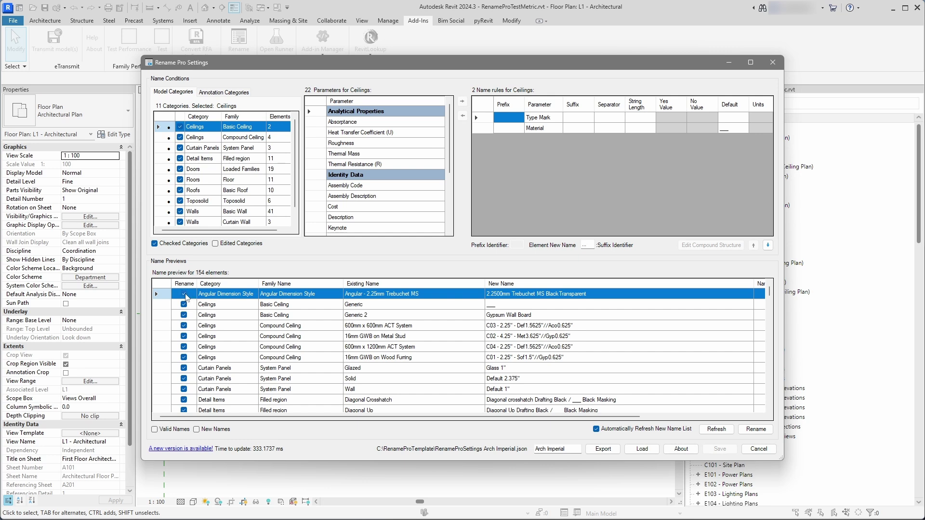
# - Exclude the Angular - 2.25mm Trebuchet MS dimension style and the four Compound Ceiling types from renaming and save the settings
pyautogui.click(185, 294)
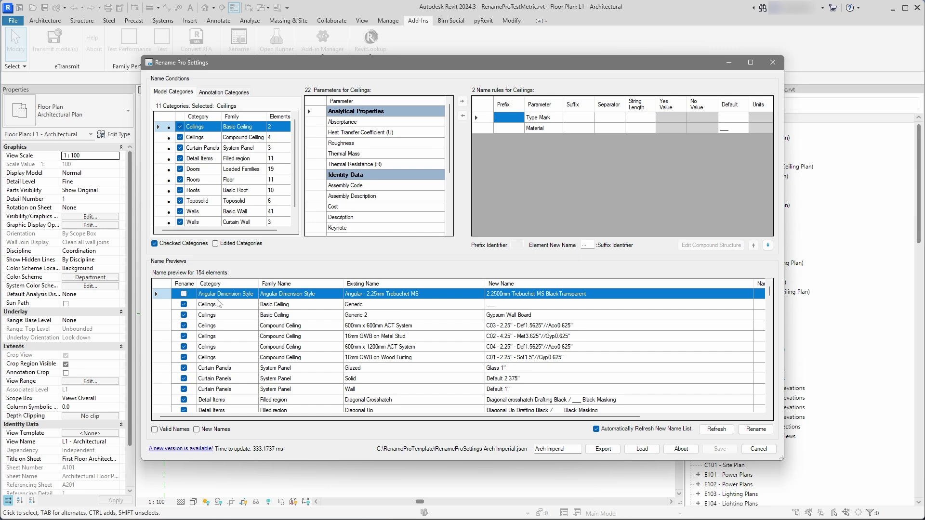
pyautogui.click(366, 329)
pyautogui.click(370, 338)
pyautogui.click(183, 325)
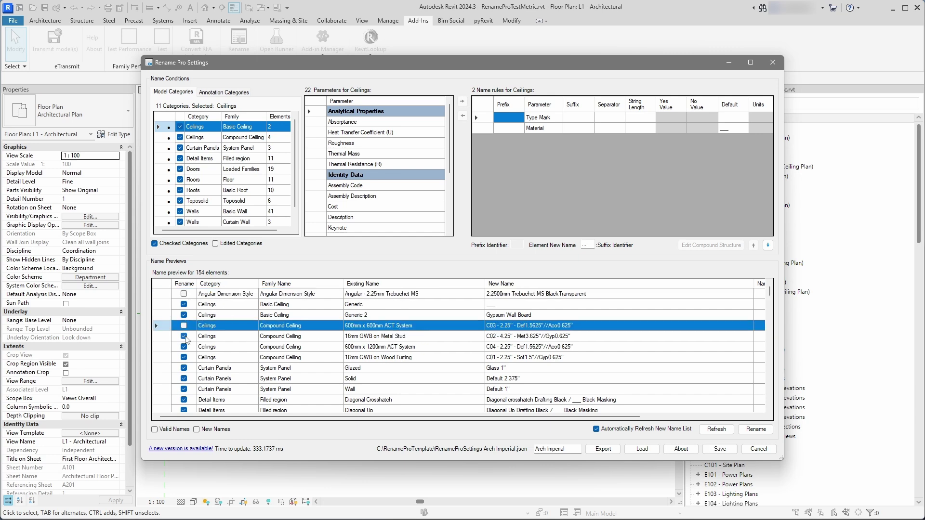
pyautogui.click(183, 337)
pyautogui.click(184, 347)
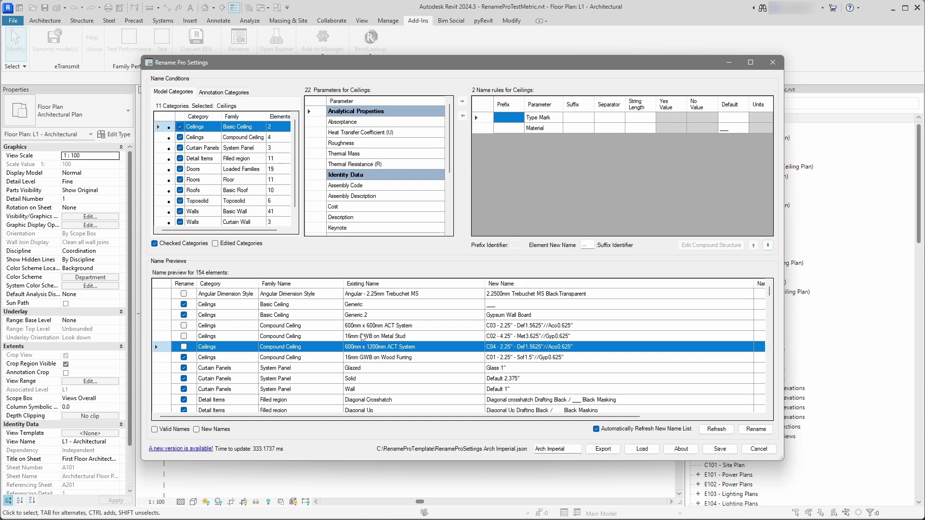
pyautogui.click(184, 358)
pyautogui.click(720, 449)
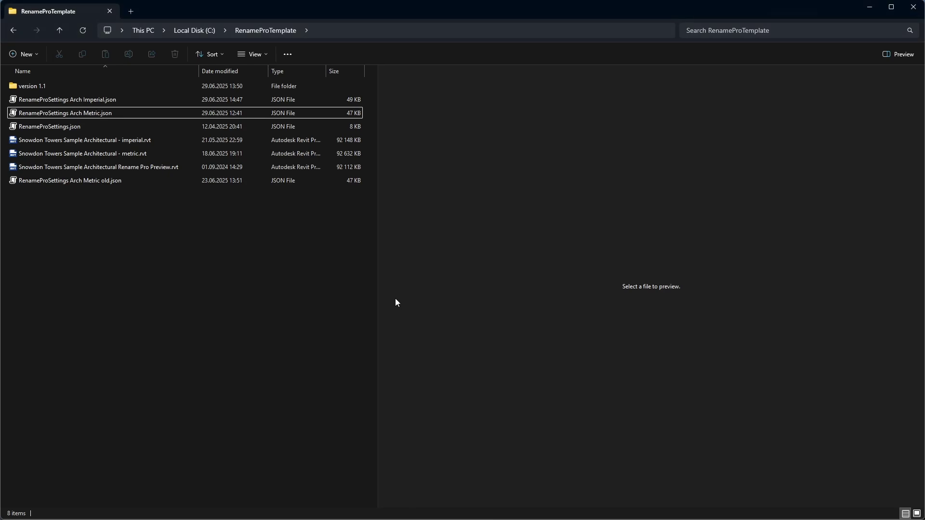
# - Preview RenameProSettings Arch Imperial.json in File Explorer, collapse Category Info and examine the Ignore Elements entries
pyautogui.click(82, 100)
pyautogui.scroll(-10, 466, 172)
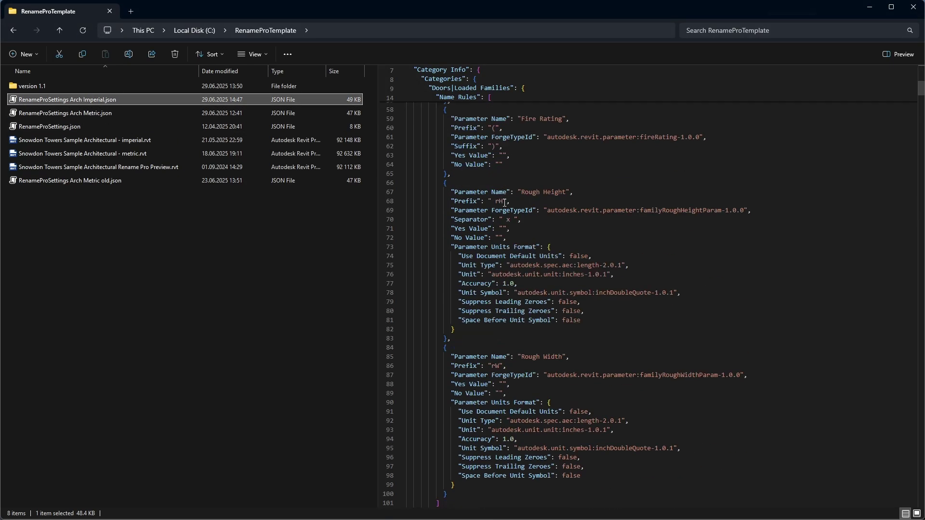
pyautogui.scroll(10, 453, 144)
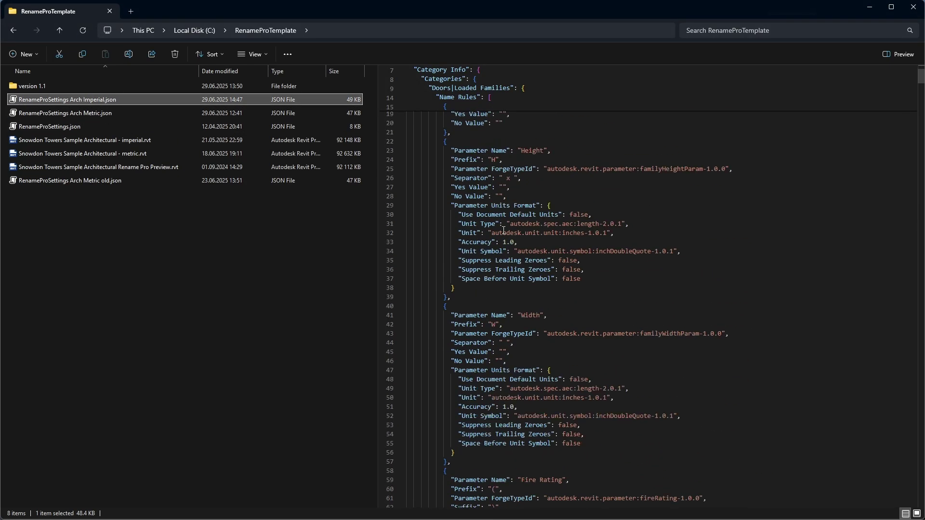
pyautogui.click(401, 125)
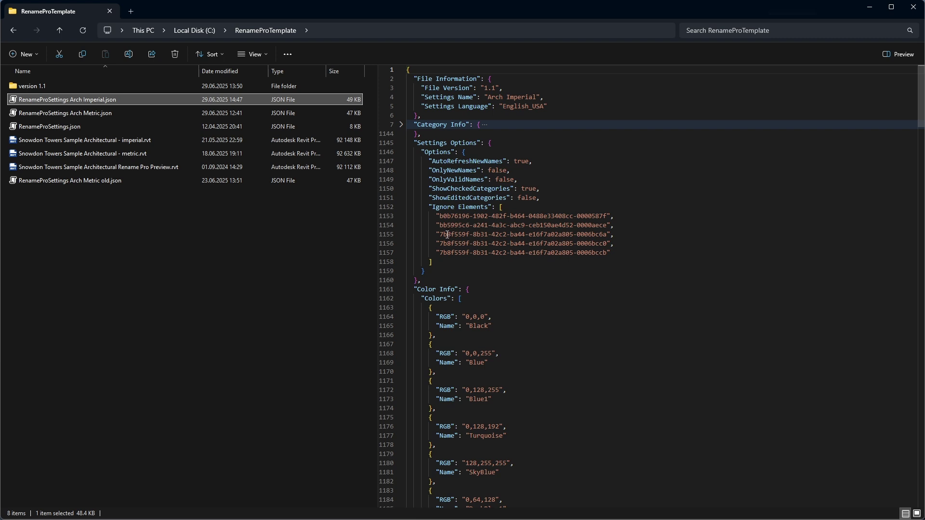
pyautogui.moveTo(625, 255); pyautogui.dragTo(417, 217)
pyautogui.click(463, 225)
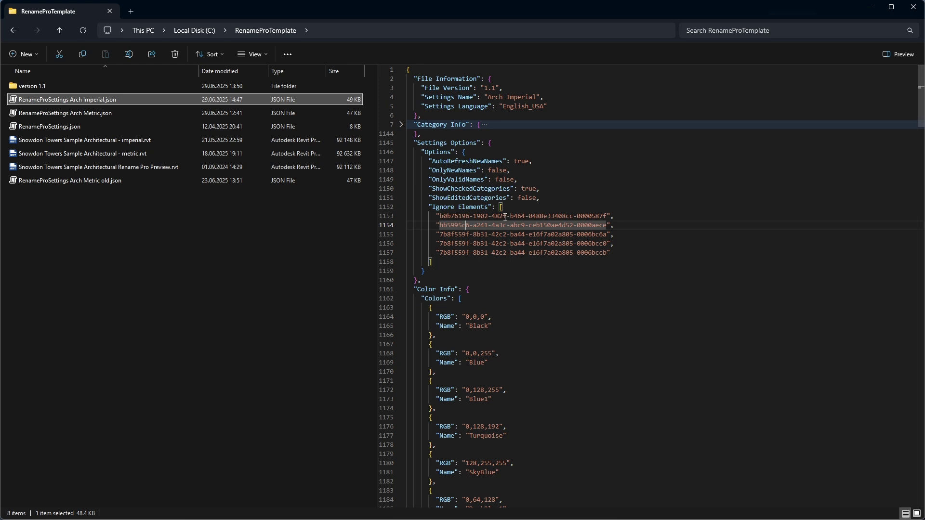
# - Back in Rename Pro, include the four Compound Ceiling types and the angular dimension style in renaming again and save the settings
pyautogui.click(301, 250)
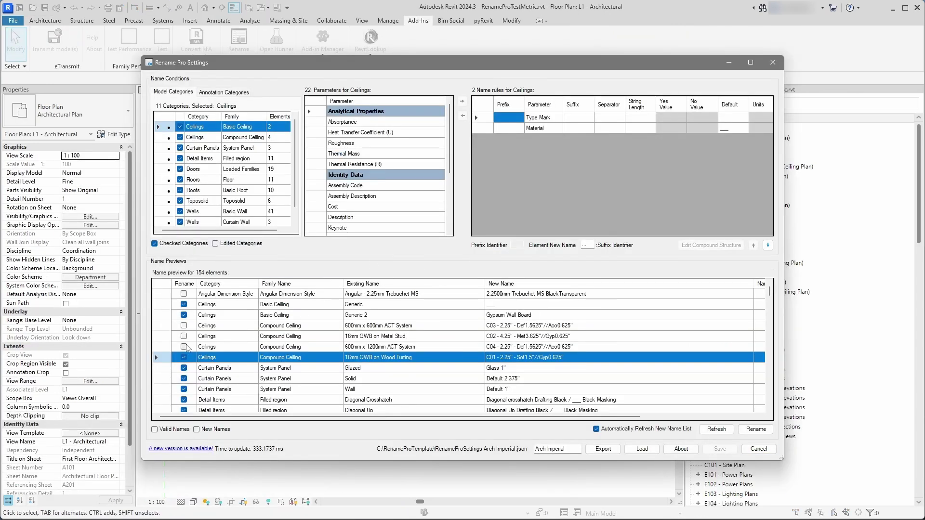
pyautogui.click(184, 347)
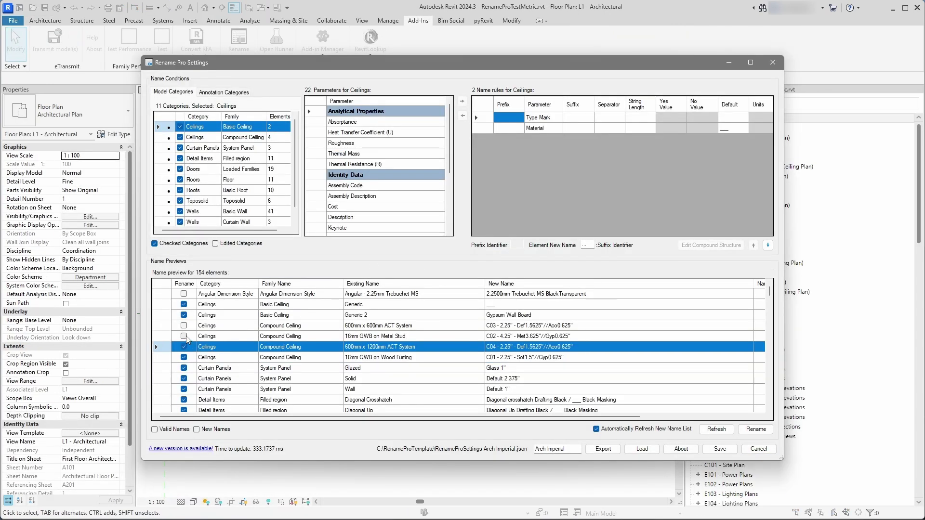
pyautogui.click(184, 335)
pyautogui.click(184, 325)
pyautogui.click(184, 294)
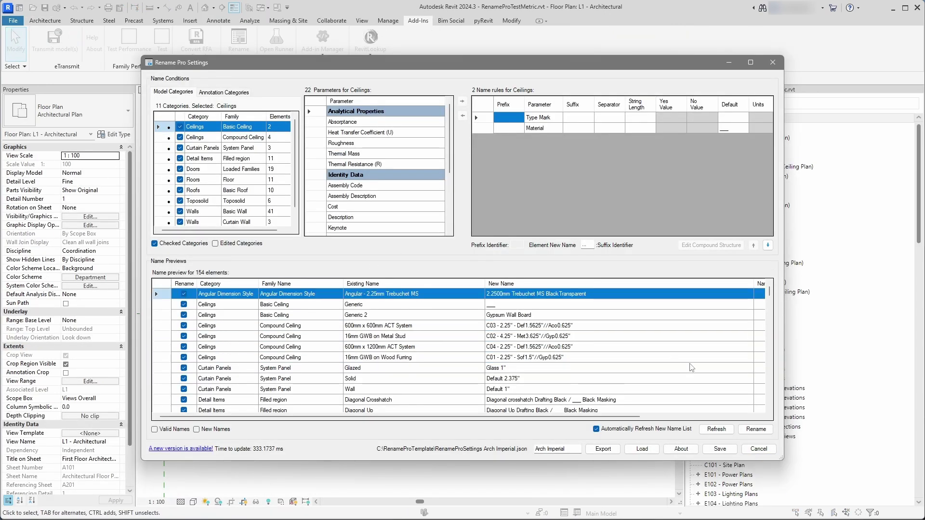
pyautogui.click(719, 449)
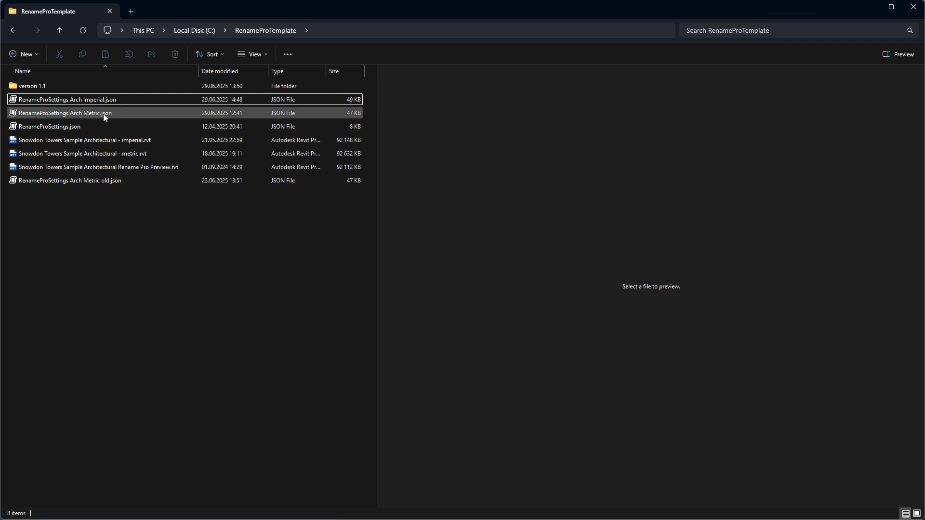
# - Check the saved Arch Imperial settings file in File Explorer with Category Info collapsed and return to Rename Pro
pyautogui.click(102, 99)
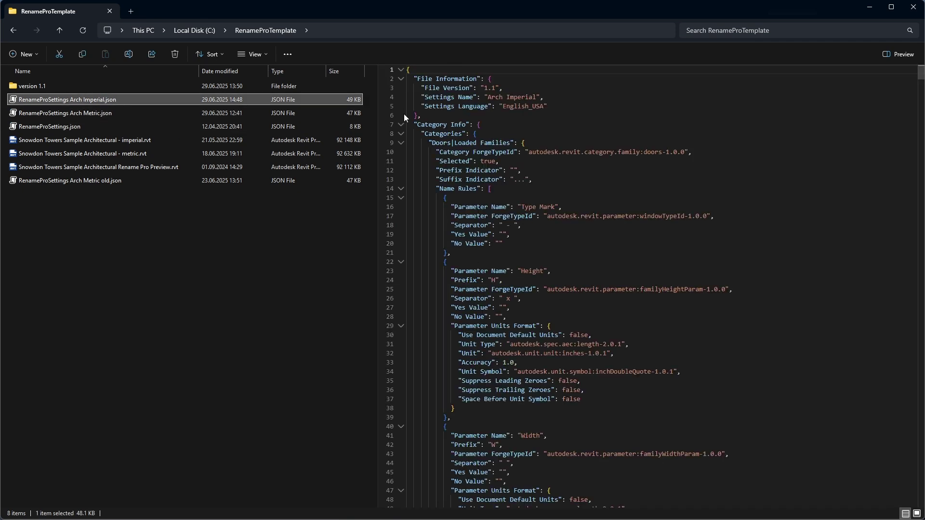
pyautogui.click(401, 124)
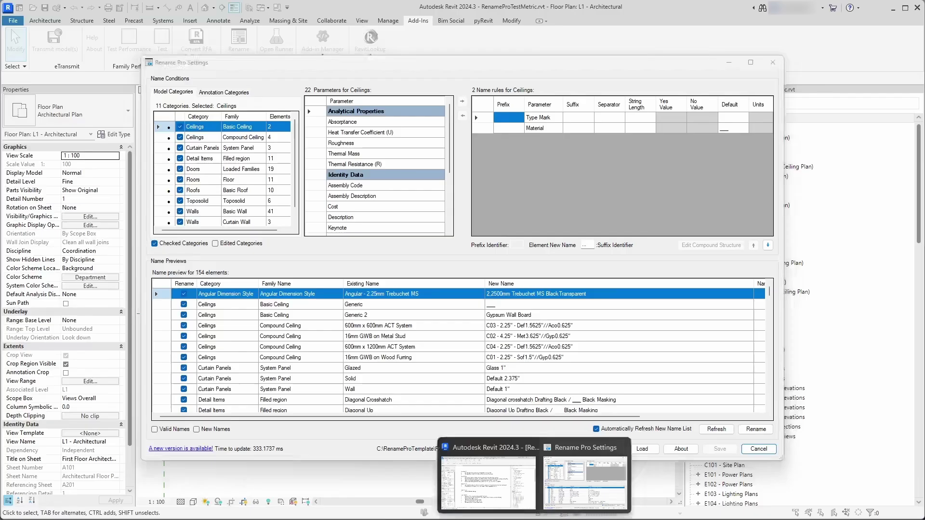
pyautogui.click(753, 475)
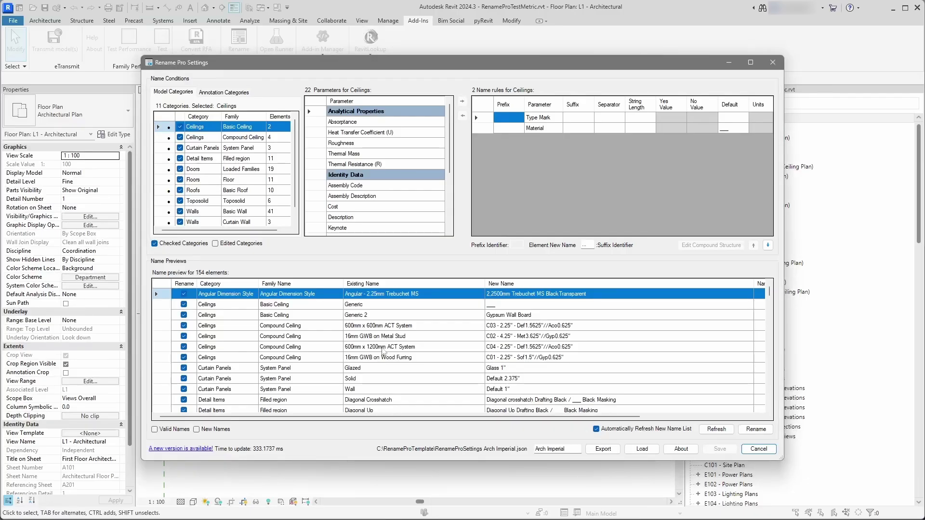
# - Examine the excluded Spot Elevations rows, such as No Symbol (Relative) and Beam Elevation (Project), including their Name Error entries
pyautogui.scroll(-20, 322, 361)
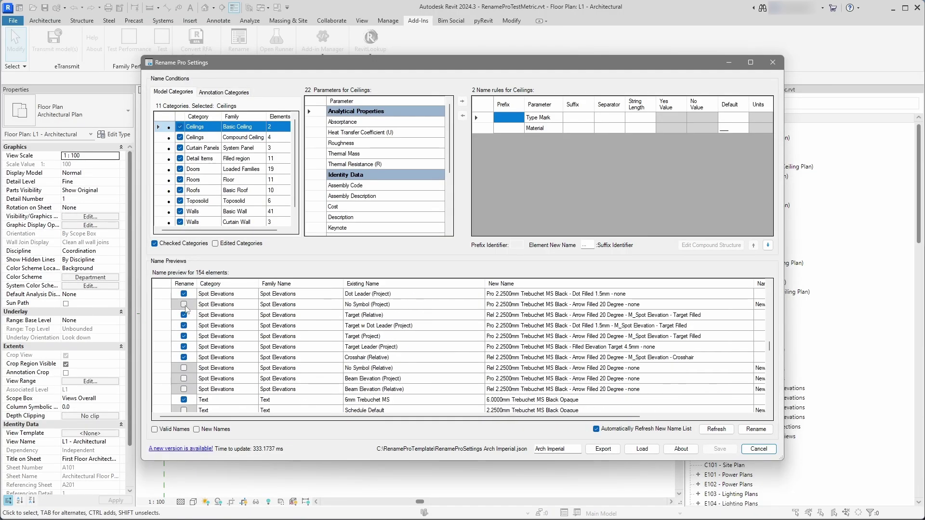
pyautogui.click(203, 311)
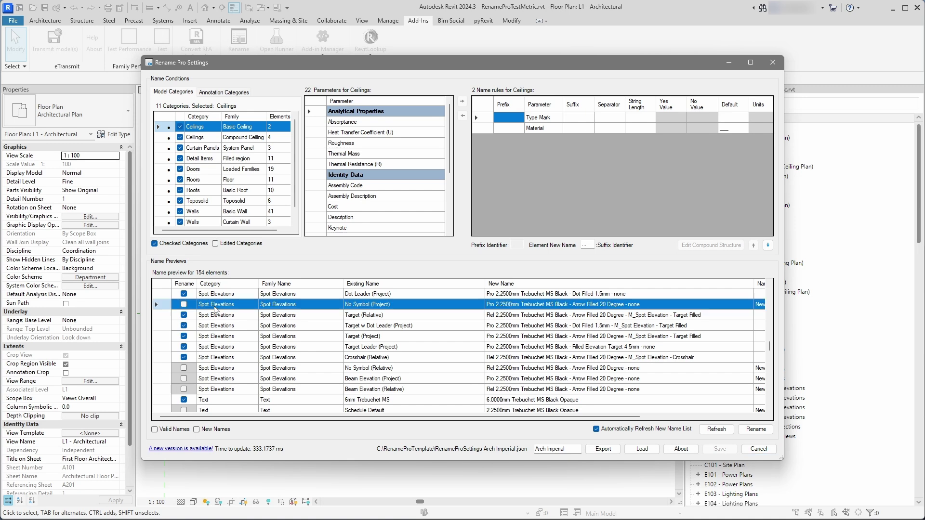
pyautogui.click(213, 372)
pyautogui.click(196, 380)
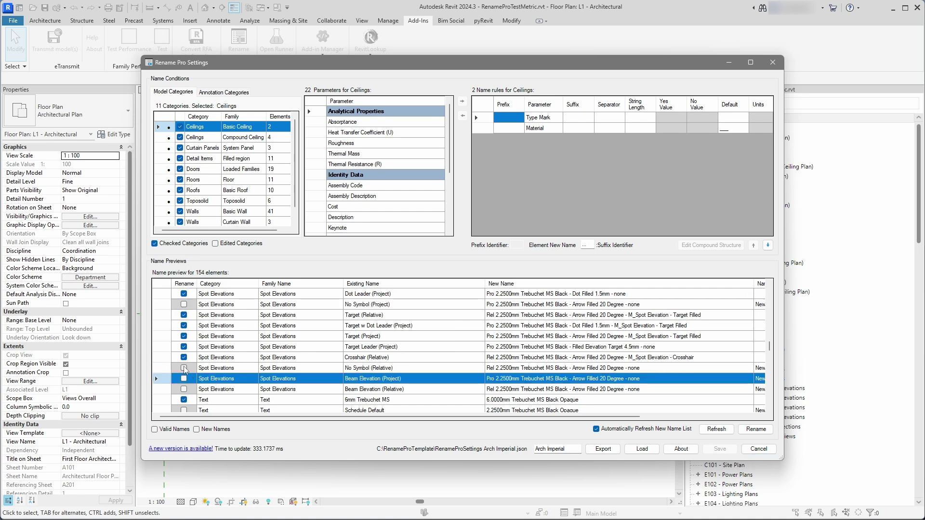
pyautogui.click(185, 372)
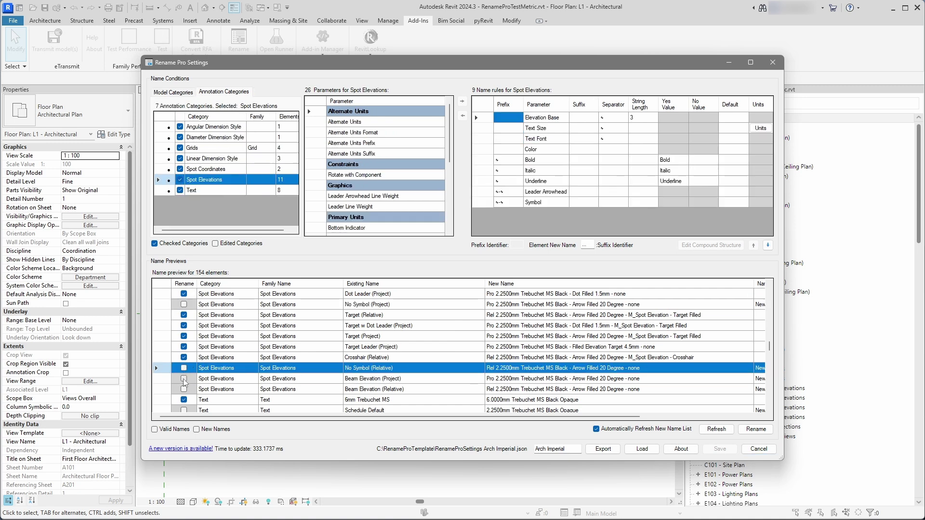
pyautogui.click(638, 417)
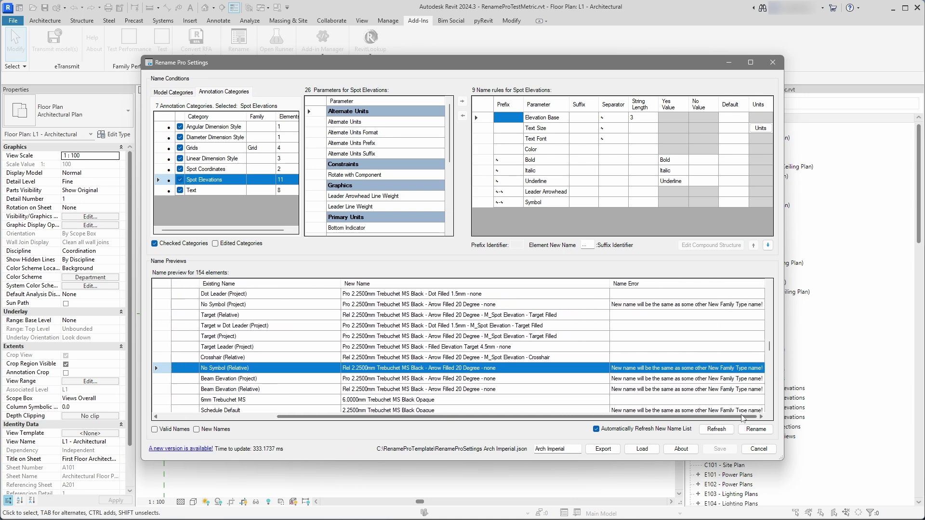
pyautogui.moveTo(434, 417); pyautogui.dragTo(316, 417)
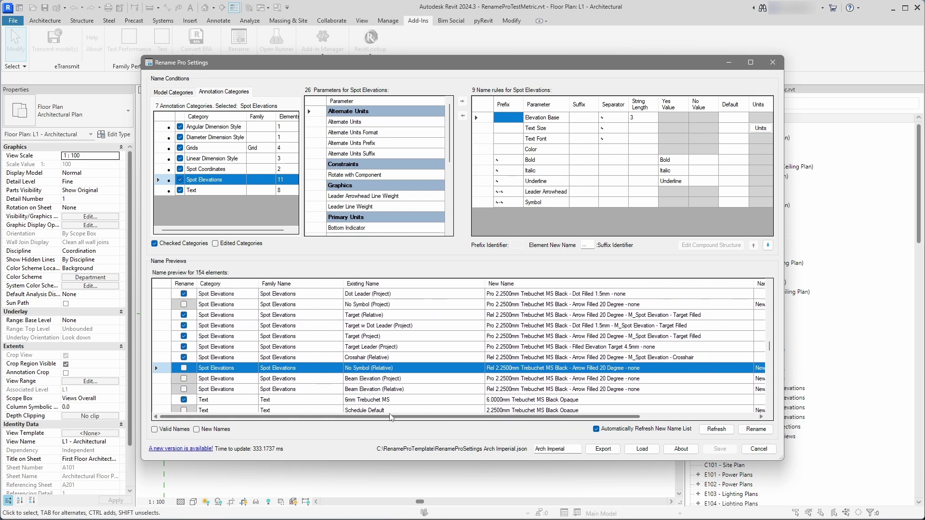
# - Select the Schedule Default text type in the preview list and examine its name rules and Name Error entry
pyautogui.scroll(-1, 252, 377)
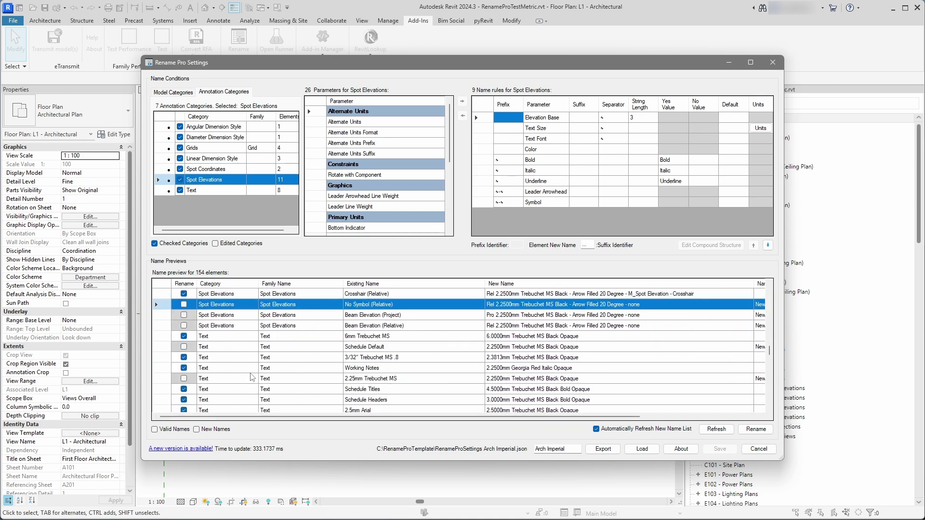
pyautogui.moveTo(416, 417); pyautogui.dragTo(461, 418)
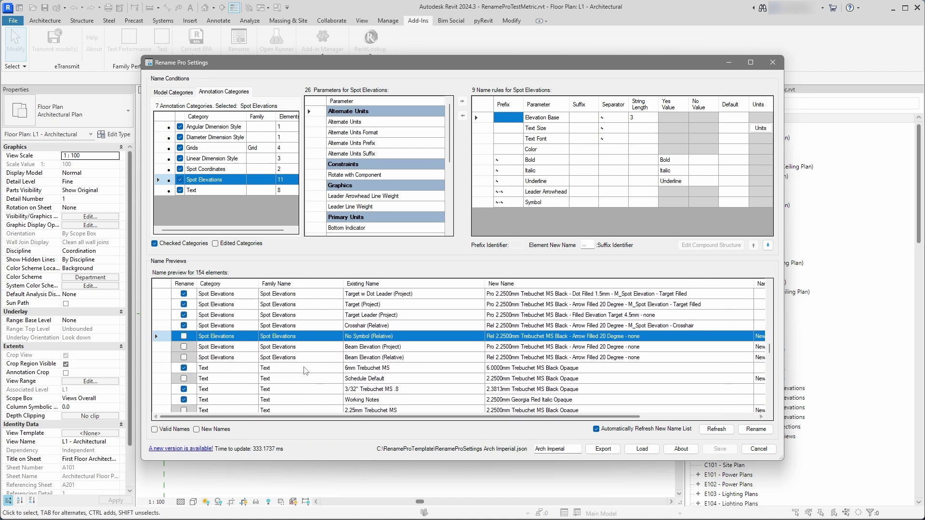
pyautogui.click(280, 382)
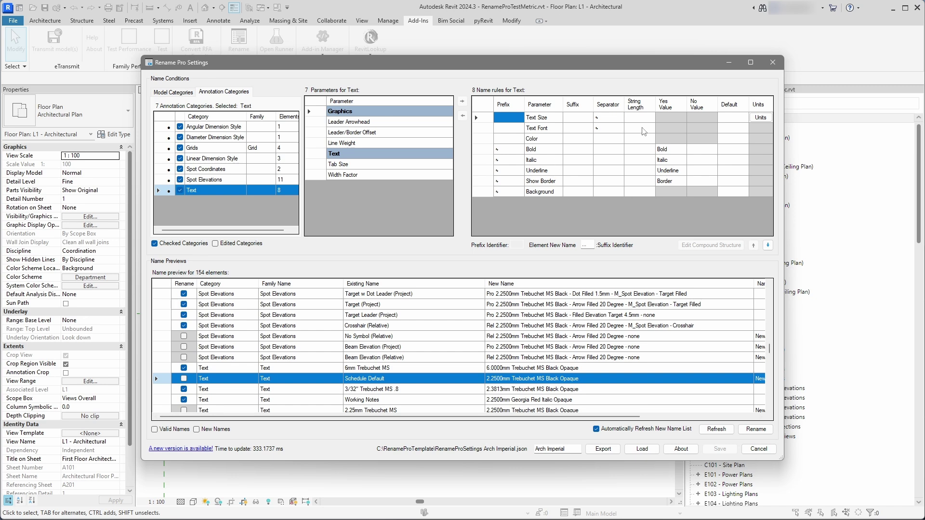
pyautogui.moveTo(474, 418); pyautogui.dragTo(584, 424)
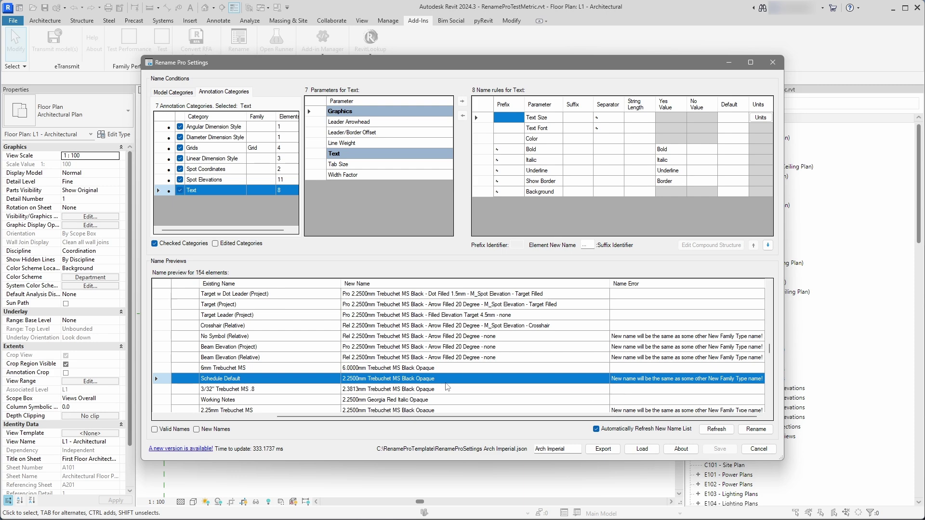
pyautogui.moveTo(371, 422); pyautogui.dragTo(254, 422)
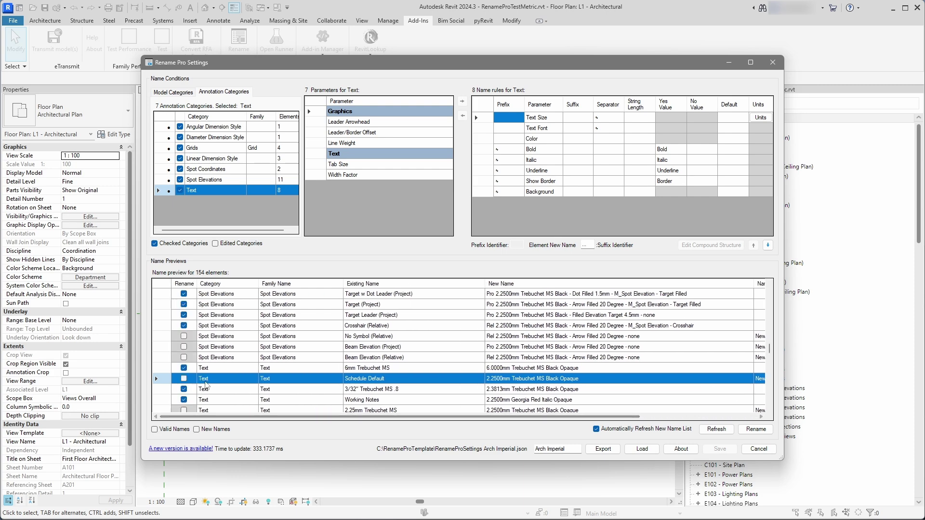
# - Select a Doors type in the preview list and remove the Type Mark parameter from the Doors name rules
pyautogui.scroll(10, 198, 356)
pyautogui.scroll(3, 198, 357)
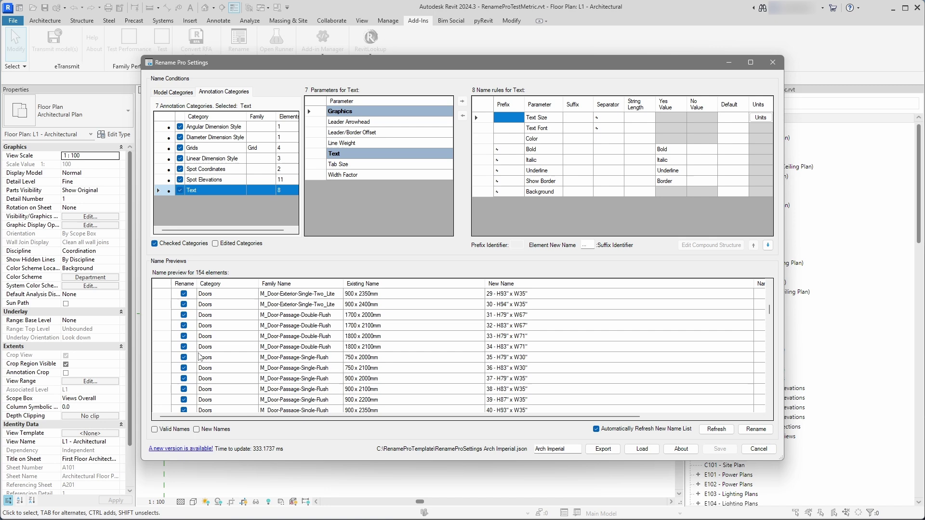
pyautogui.click(236, 336)
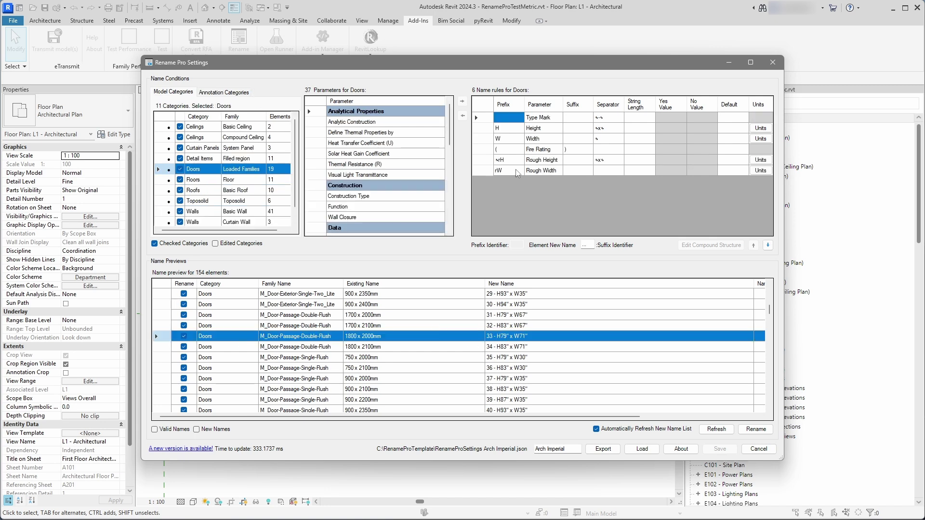
pyautogui.click(513, 119)
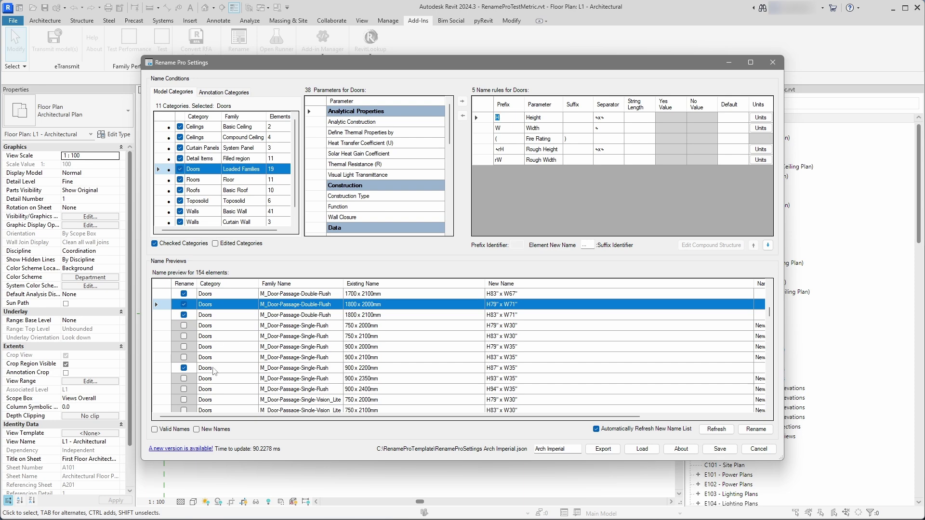
# - Examine the excluded M_Door-Passage rows and their Name Error entries in the preview list
pyautogui.scroll(-1, 213, 390)
pyautogui.moveTo(261, 417); pyautogui.dragTo(490, 418)
pyautogui.moveTo(436, 425); pyautogui.dragTo(228, 414)
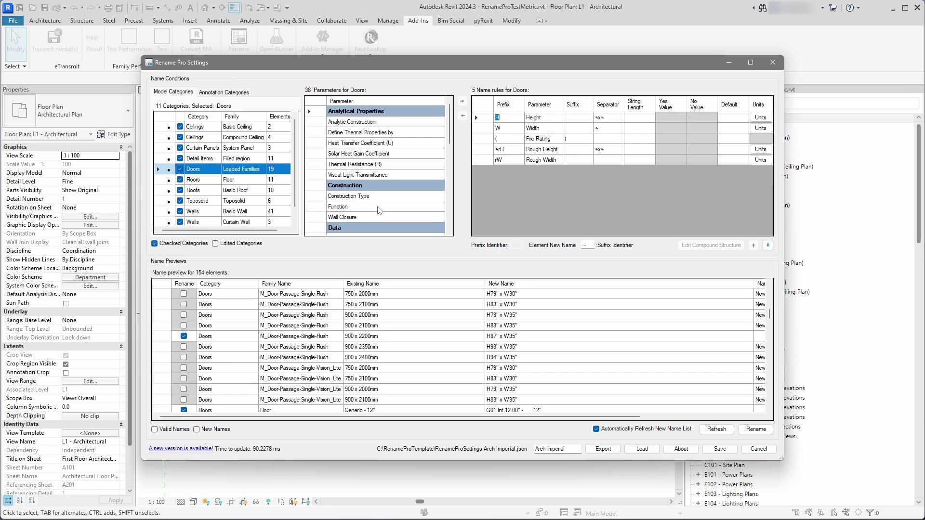
# - Add the Type Mark parameter back to the Doors name rules
pyautogui.scroll(-3, 354, 217)
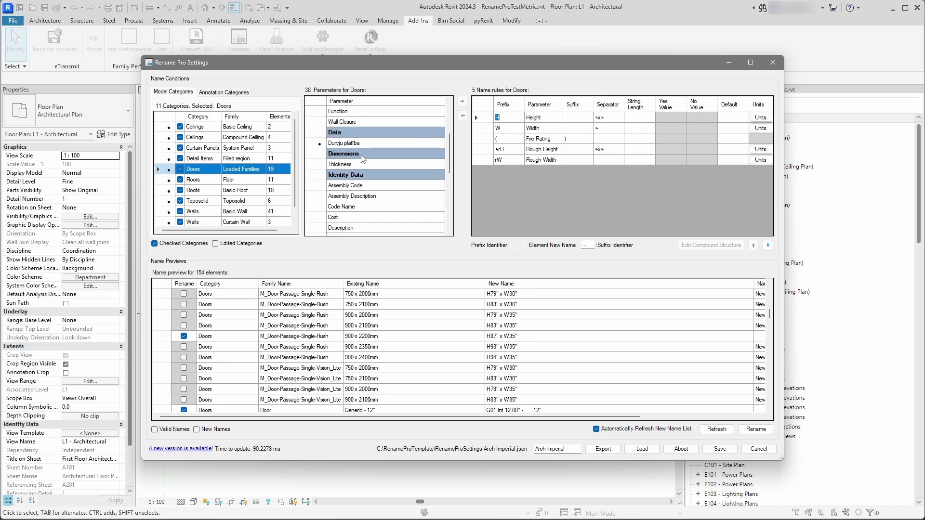
pyautogui.scroll(-3, 355, 195)
pyautogui.click(357, 216)
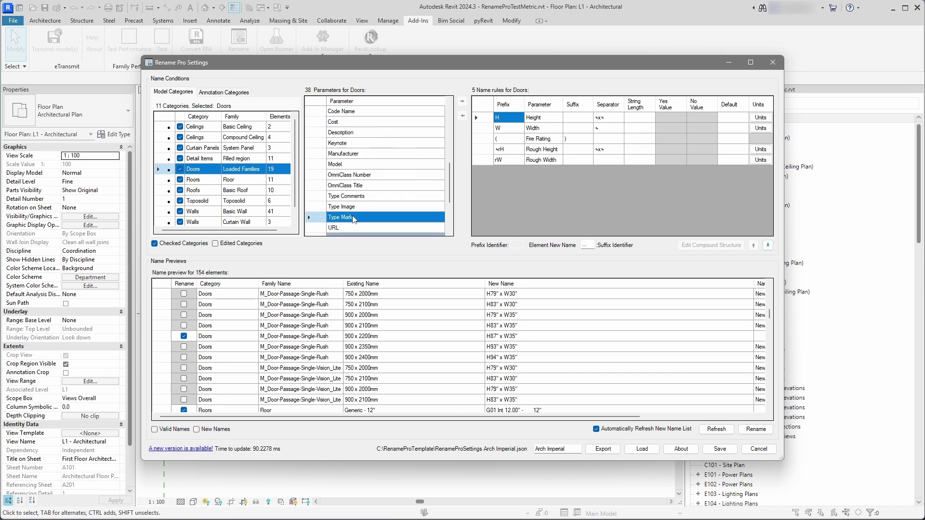
pyautogui.doubleClick(371, 220)
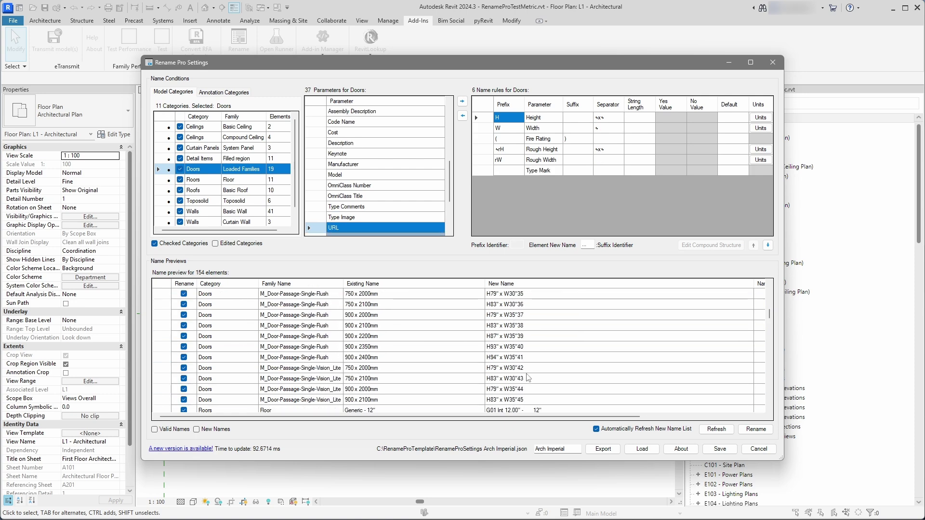
# - Examine the new names and Rename checkboxes of the Doors rows in the preview list, and close the settings without saving
pyautogui.scroll(2, 272, 344)
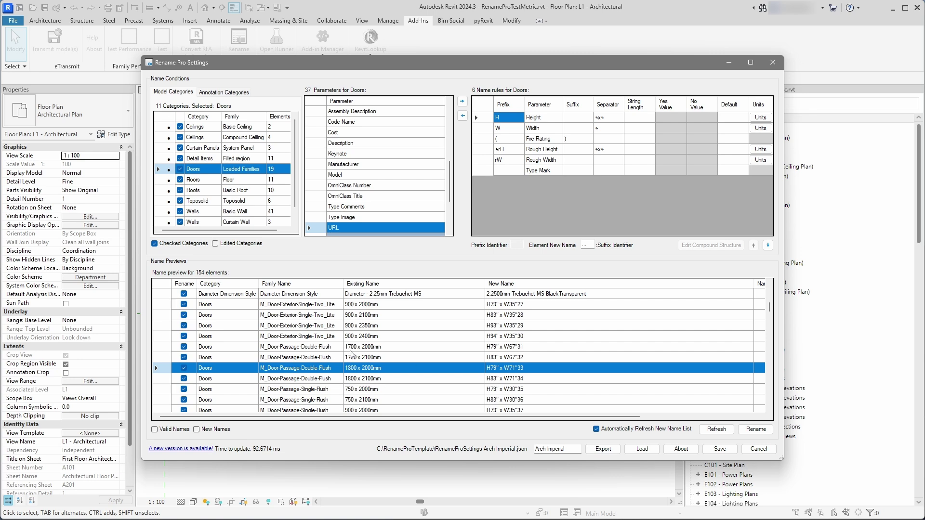
pyautogui.scroll(-3, 222, 335)
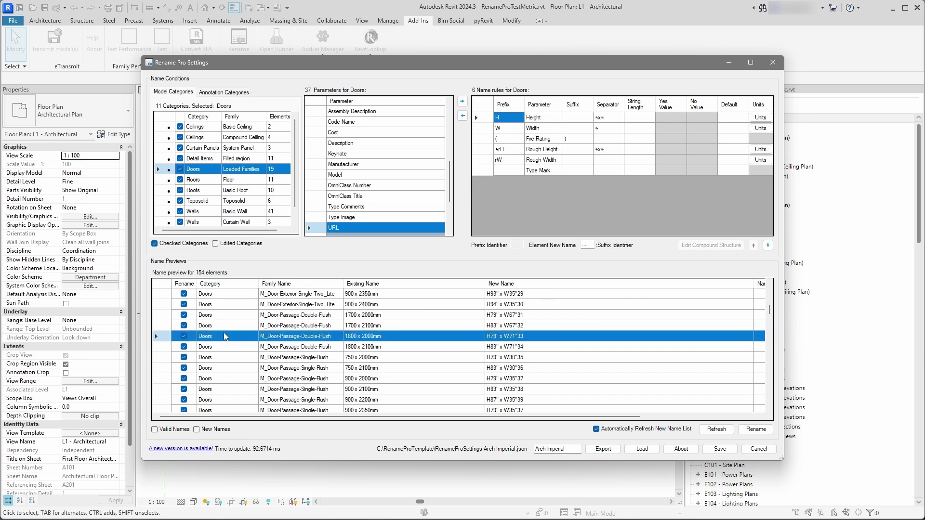
pyautogui.scroll(1, 236, 362)
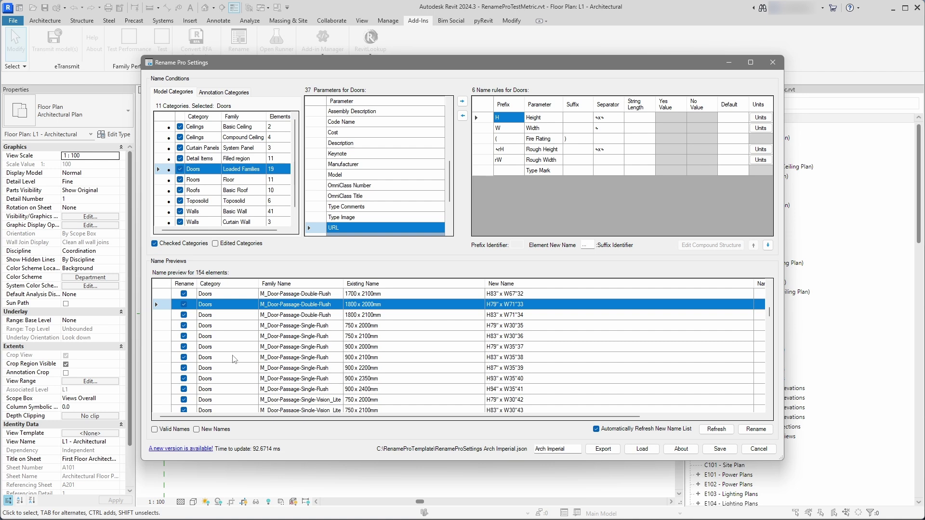
pyautogui.scroll(-4, 231, 350)
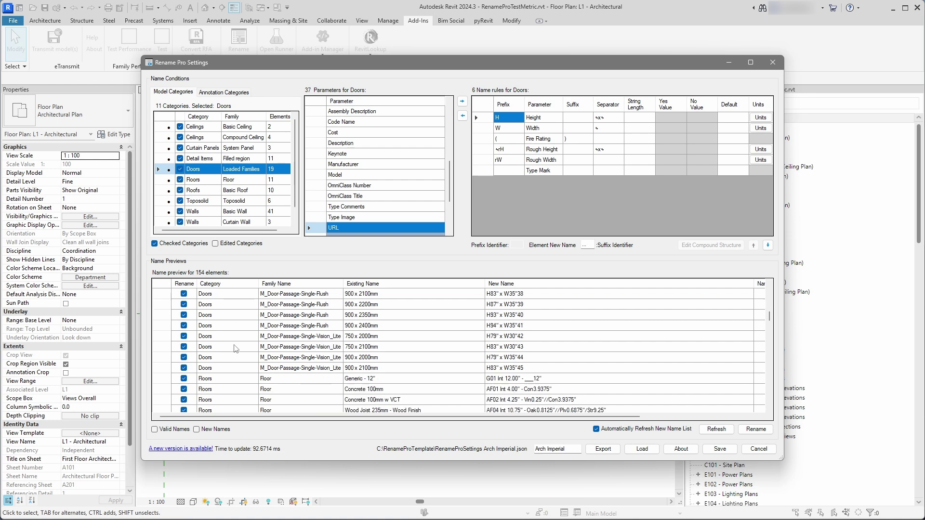
pyautogui.click(758, 449)
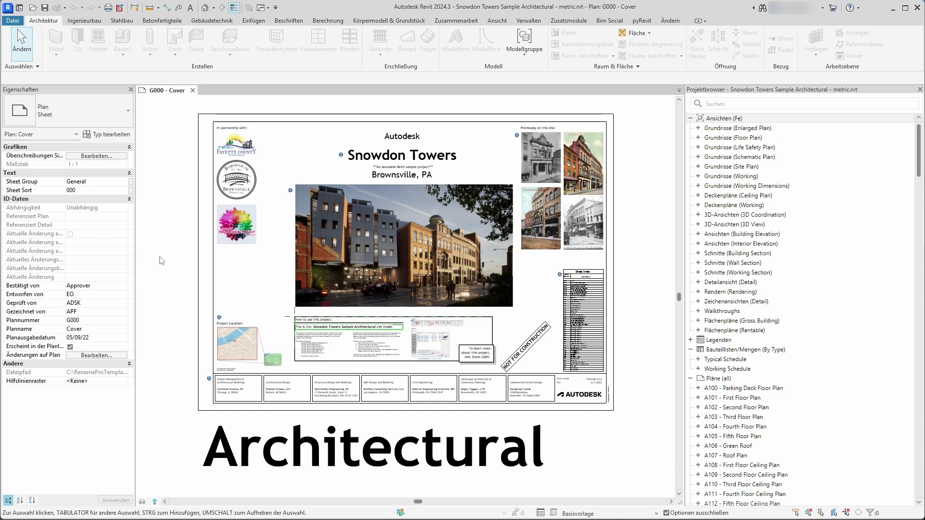
# - Switch to File Explorer's RenameProTemplate folder and highlight the Settings Language entry in the preview of RenameProSettings Arch Imperial.json
pyautogui.moveTo(165, 262); pyautogui.dragTo(158, 262, button='middle')
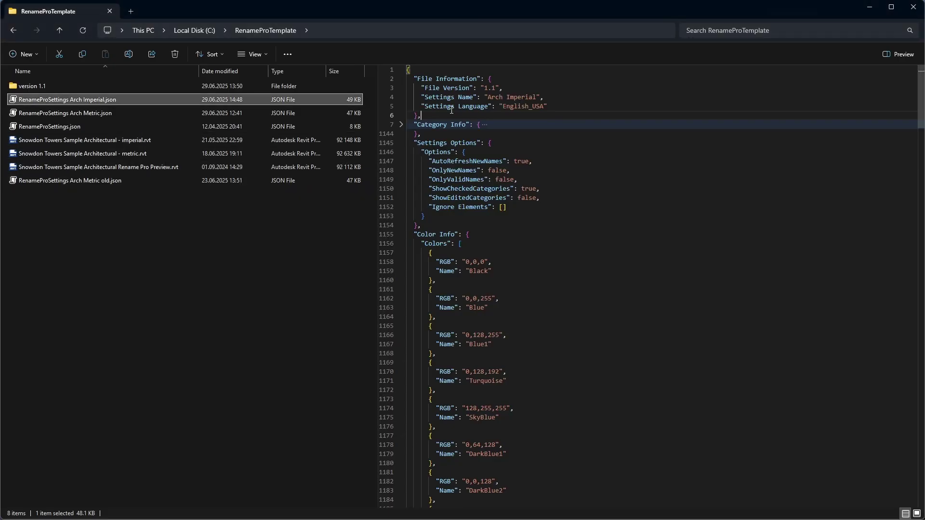
pyautogui.tripleClick(489, 107)
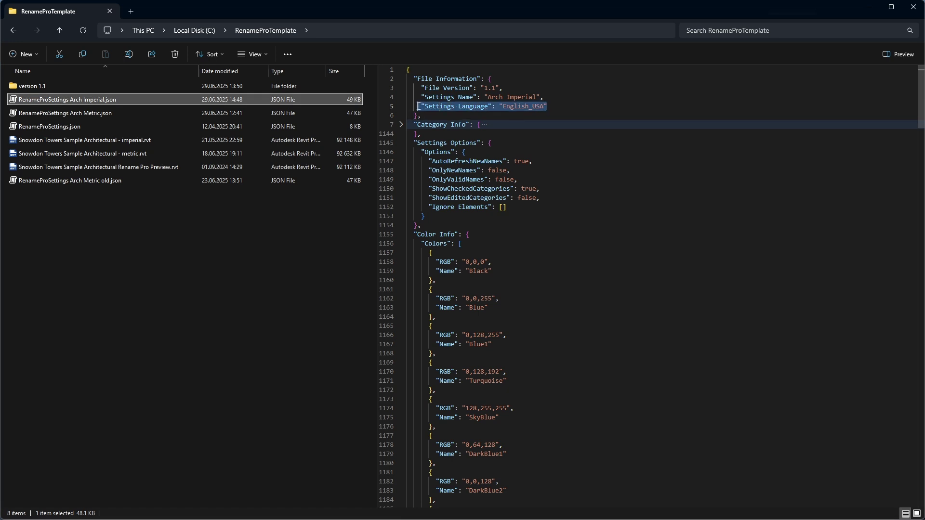
pyautogui.click(440, 104)
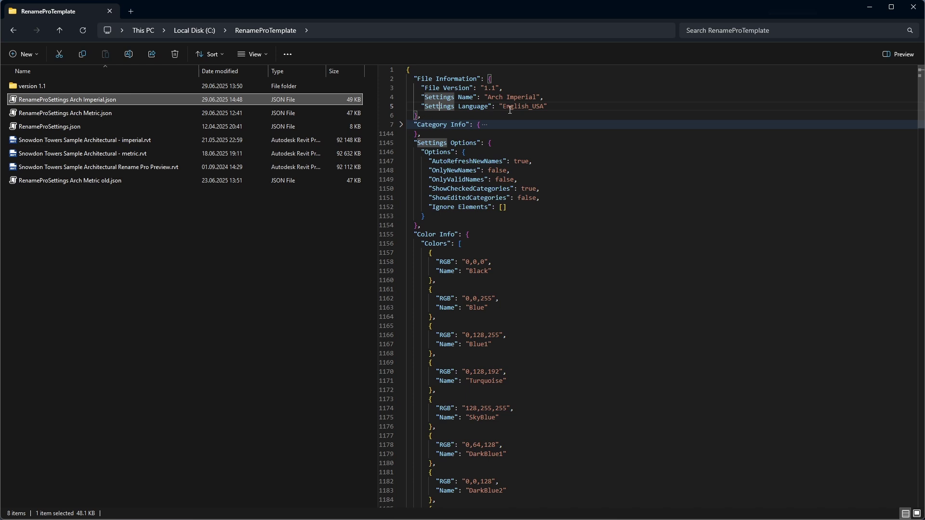
pyautogui.moveTo(509, 109); pyautogui.dragTo(544, 110)
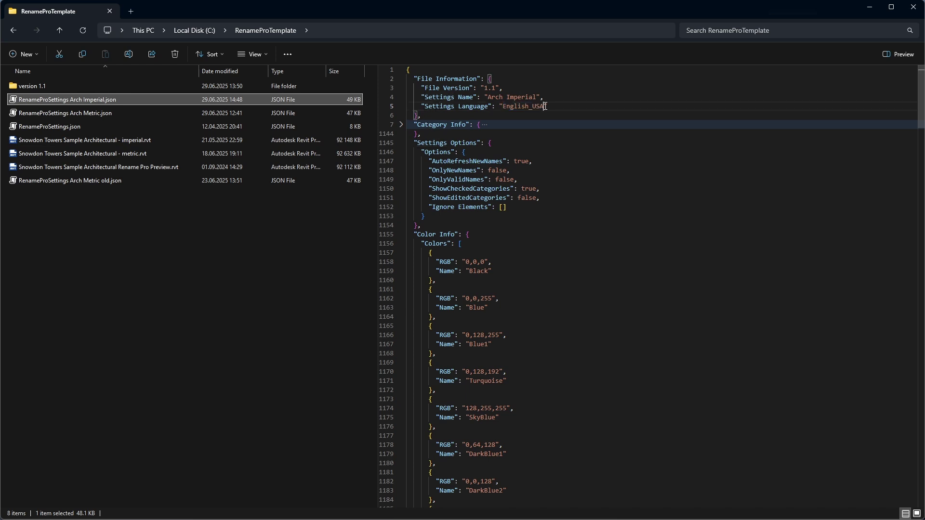
pyautogui.doubleClick(543, 110)
pyautogui.click(498, 113)
# - Expand the Category Info section and highlight the Category ForgeTypeId value of the Doors|Loaded Families block
pyautogui.click(401, 124)
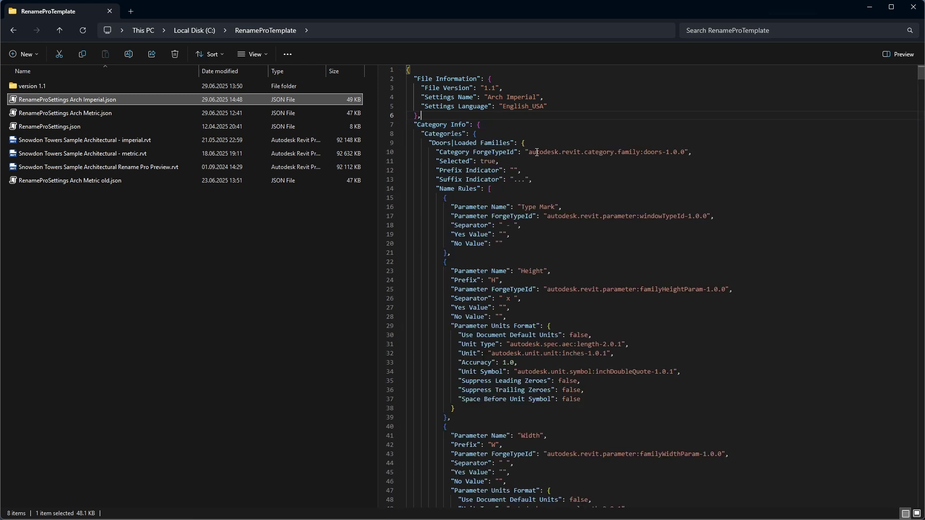
pyautogui.moveTo(528, 152); pyautogui.dragTo(687, 152)
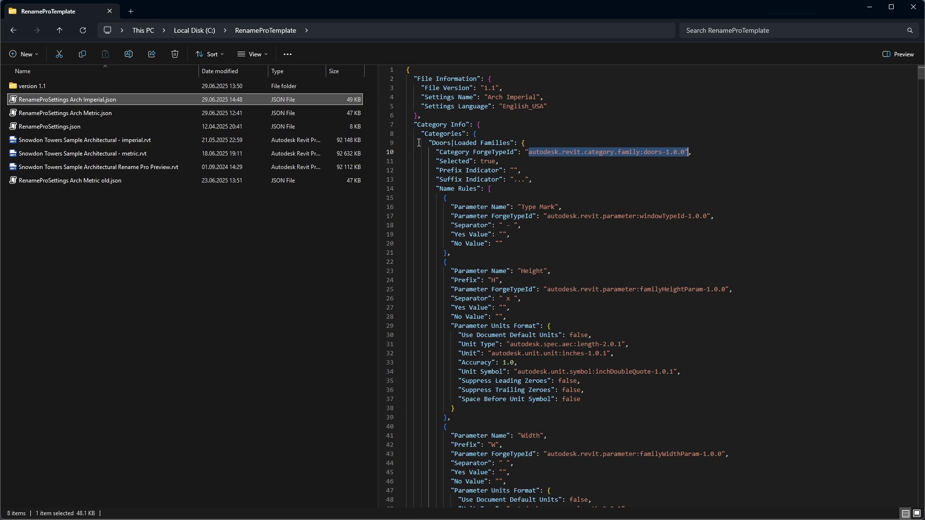
pyautogui.click(402, 126)
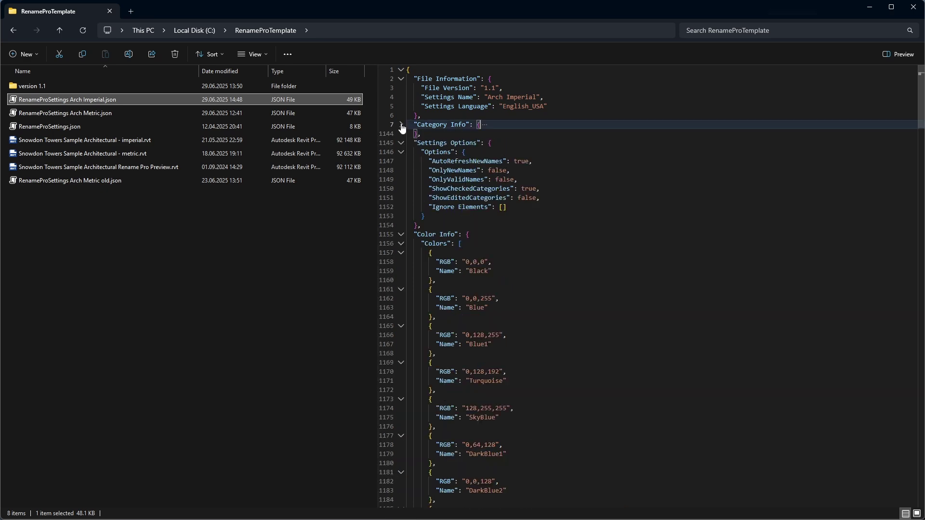
pyautogui.click(402, 126)
pyautogui.click(401, 134)
pyautogui.click(401, 134)
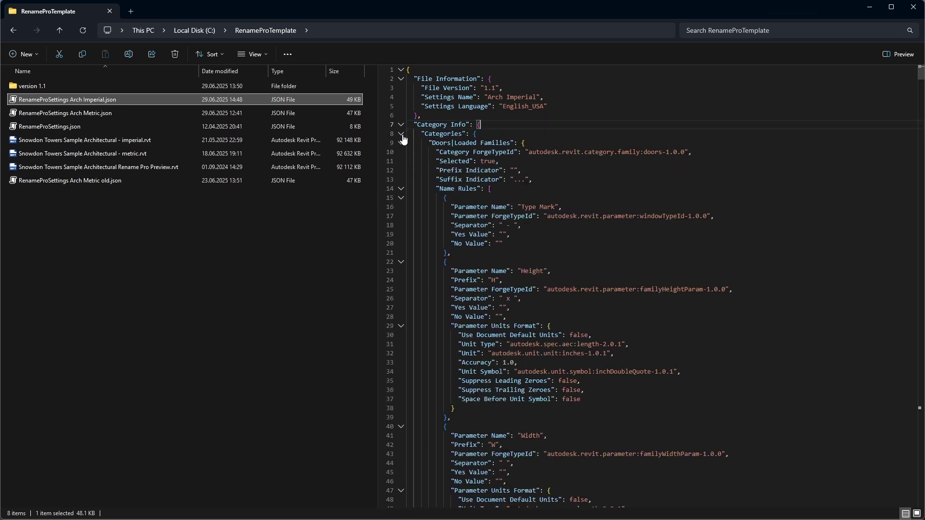
# - Collapse the Doors|Loaded Families block and highlight the Ceilings category name and its Category ForgeTypeId value
pyautogui.click(401, 144)
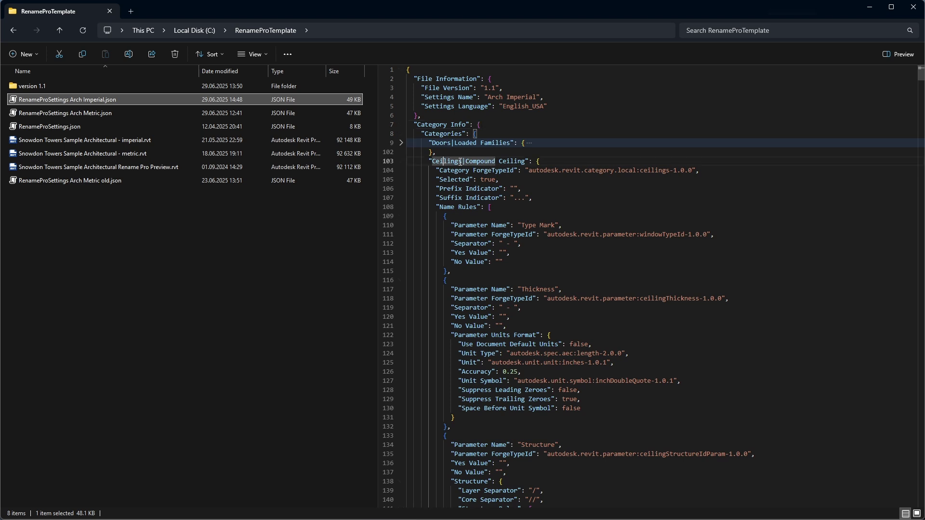
pyautogui.moveTo(456, 161); pyautogui.dragTo(433, 161)
pyautogui.moveTo(595, 171); pyautogui.dragTo(697, 171)
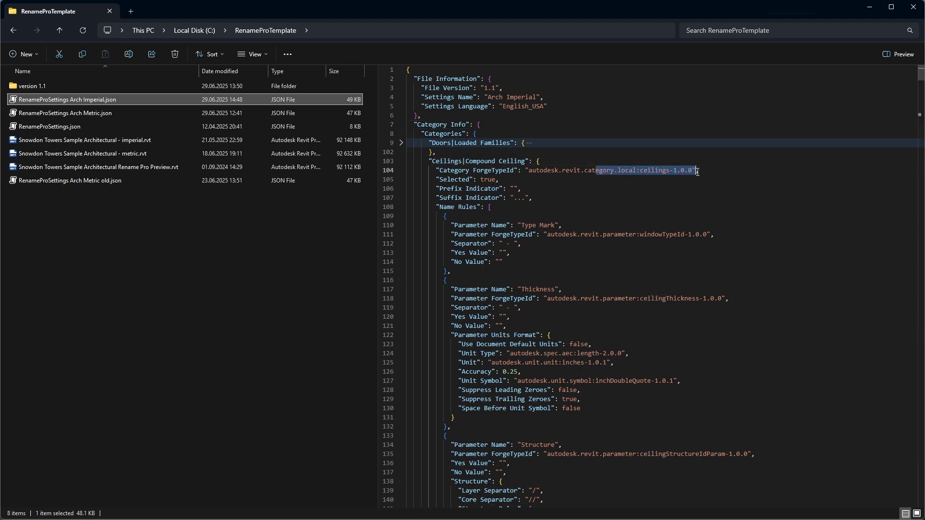
pyautogui.moveTo(528, 170); pyautogui.dragTo(659, 171)
pyautogui.click(655, 171)
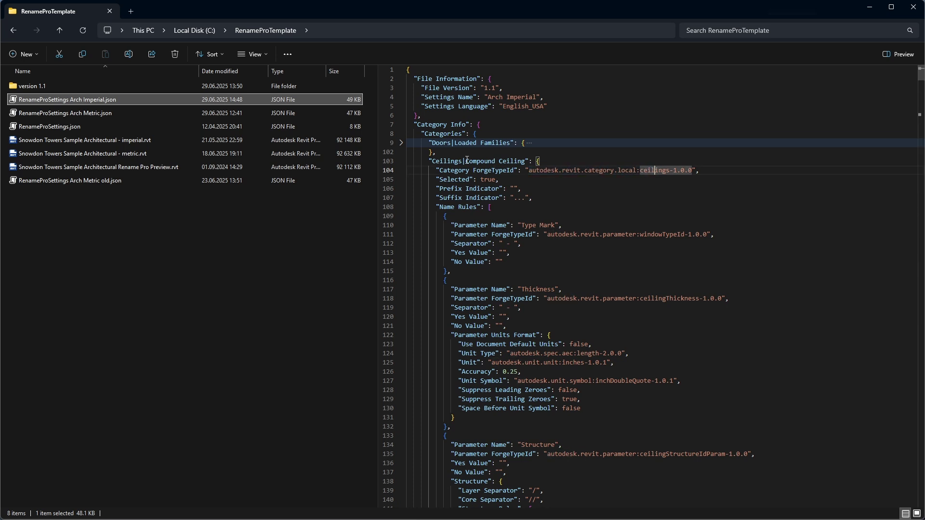
# - Highlight the Compound Ceiling family name in the Ceilings entry and the Settings Language line of the file information
pyautogui.moveTo(465, 161); pyautogui.dragTo(525, 161)
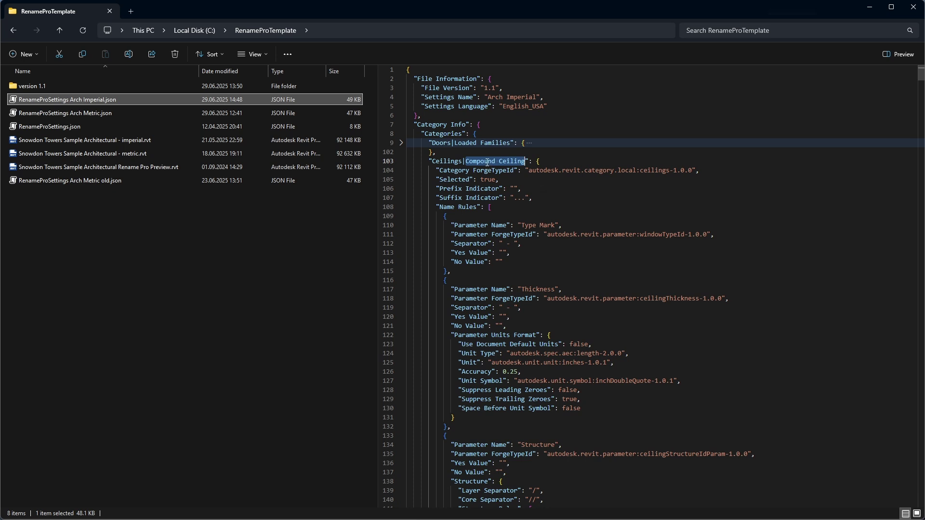
pyautogui.moveTo(485, 162); pyautogui.dragTo(432, 161)
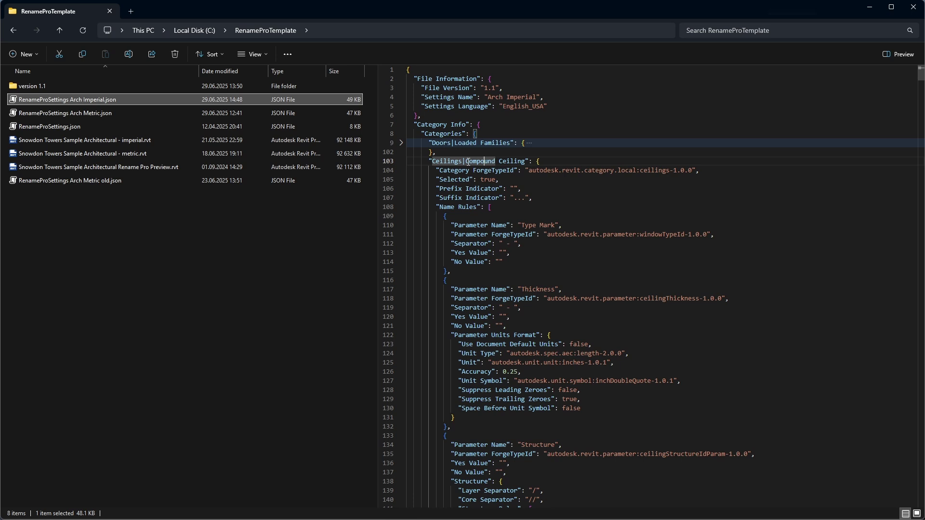
pyautogui.moveTo(466, 161); pyautogui.dragTo(525, 161)
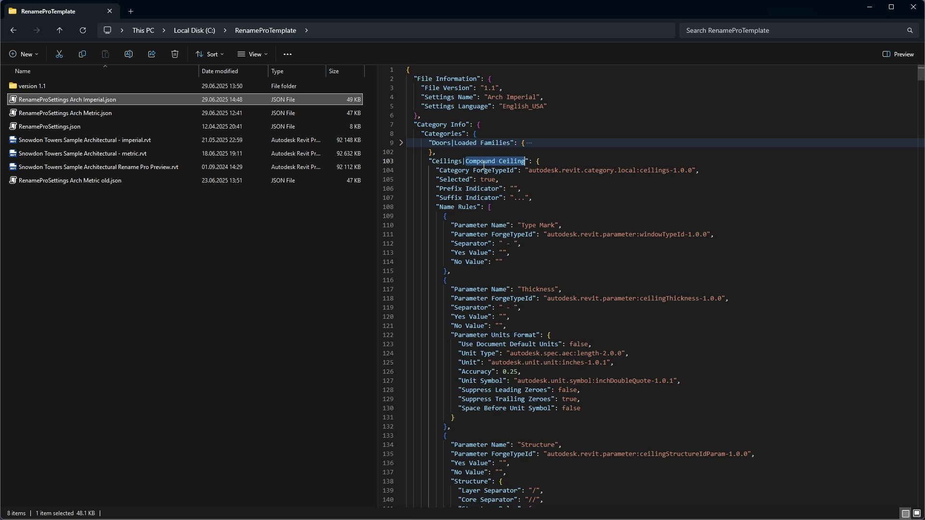
pyautogui.moveTo(548, 106); pyautogui.dragTo(419, 108)
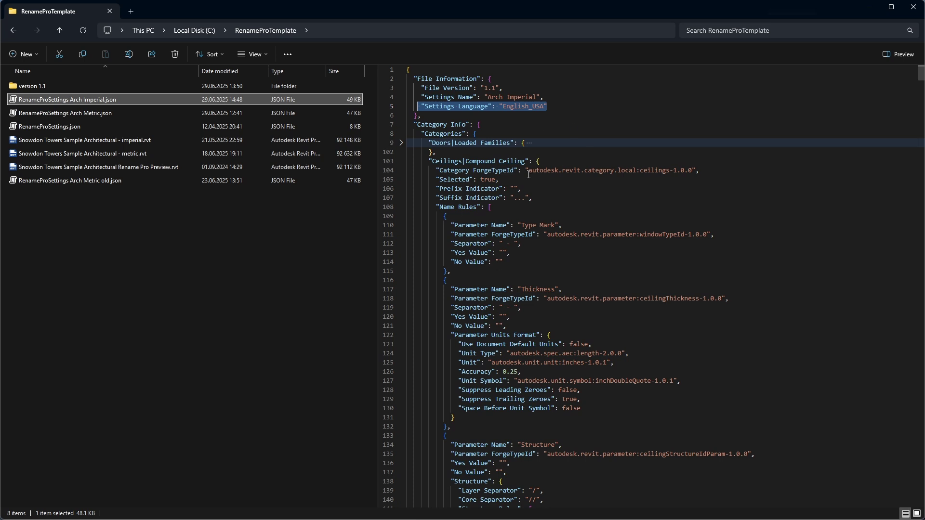
pyautogui.moveTo(548, 106); pyautogui.dragTo(413, 105)
pyautogui.click(295, 261)
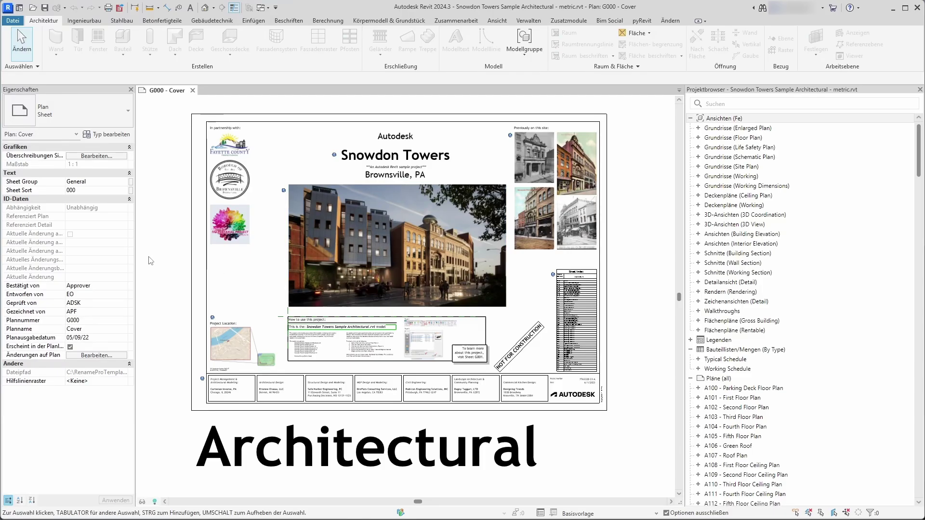
# - Open Rename Pro in the German Snowdon Towers project in Revit and choose to continue with existing settings at the Language Mismatch Warning
pyautogui.click(574, 23)
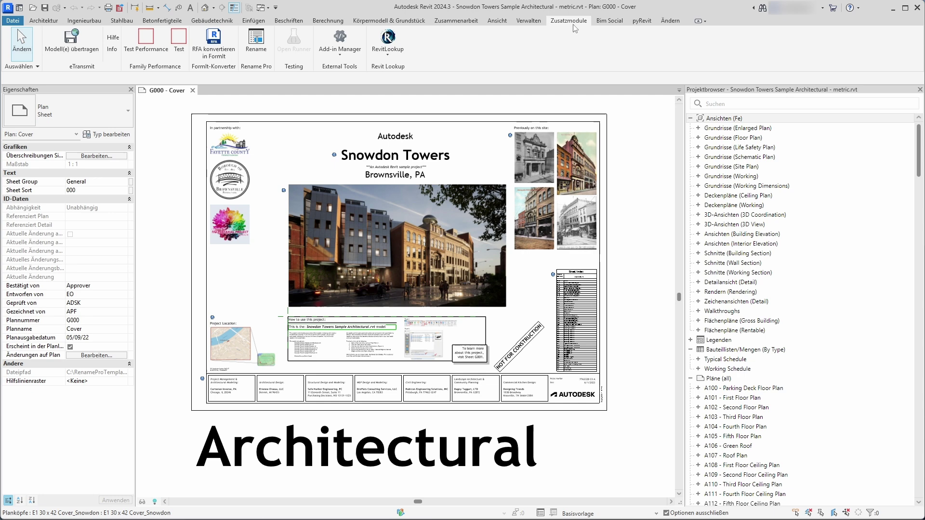
pyautogui.click(256, 42)
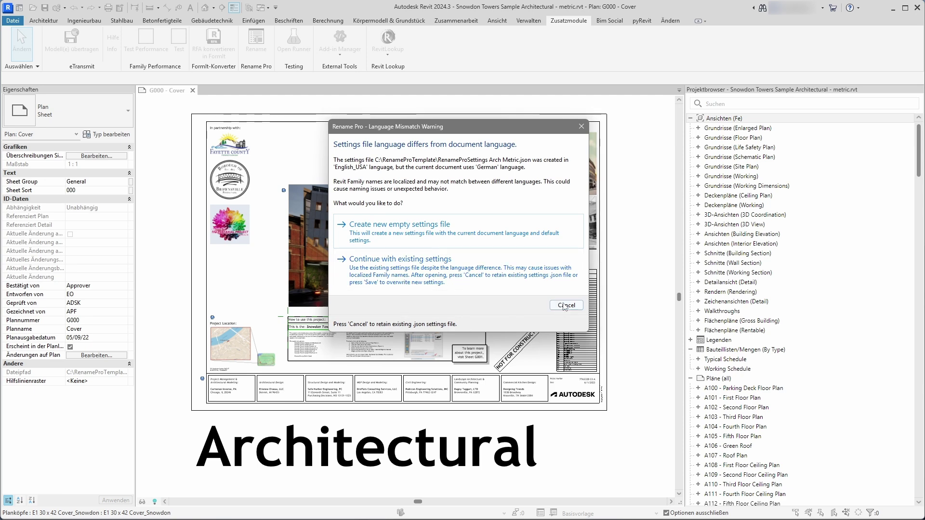
pyautogui.click(566, 305)
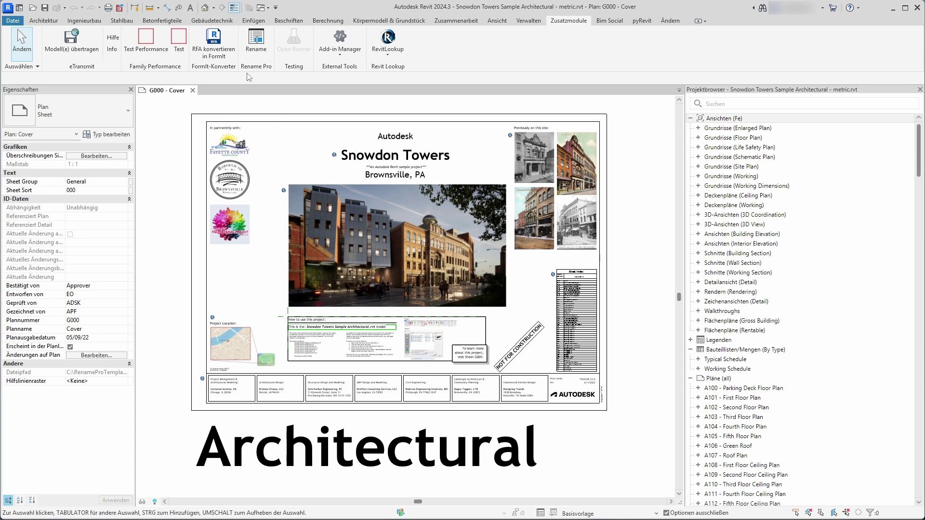
pyautogui.click(256, 44)
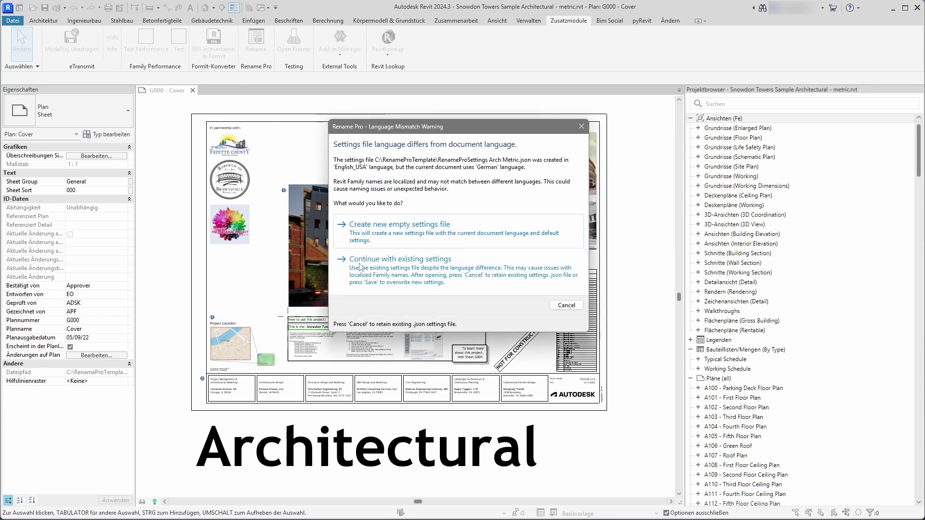
pyautogui.click(392, 282)
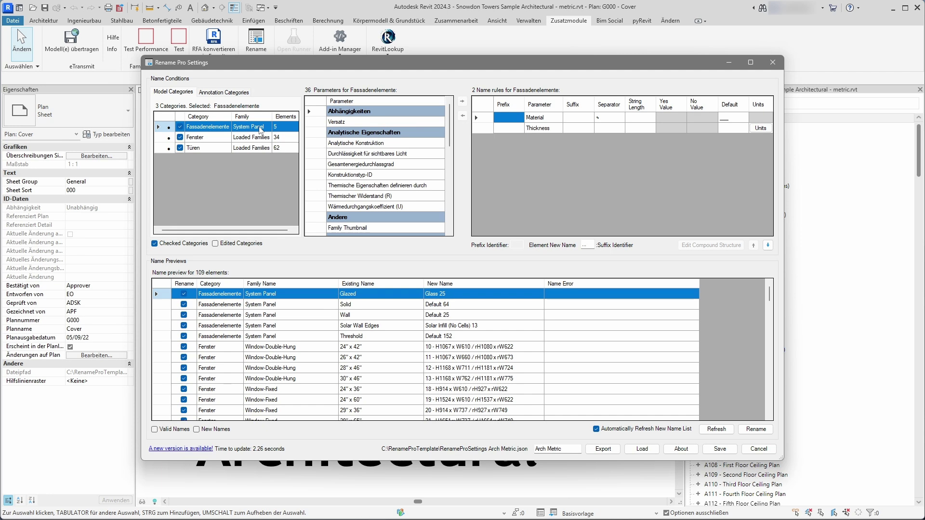
# - Examine the new names previewed for the Fassadenelemente, Fenster and Türen types, and compare the model and annotation category lists
pyautogui.scroll(-6, 295, 340)
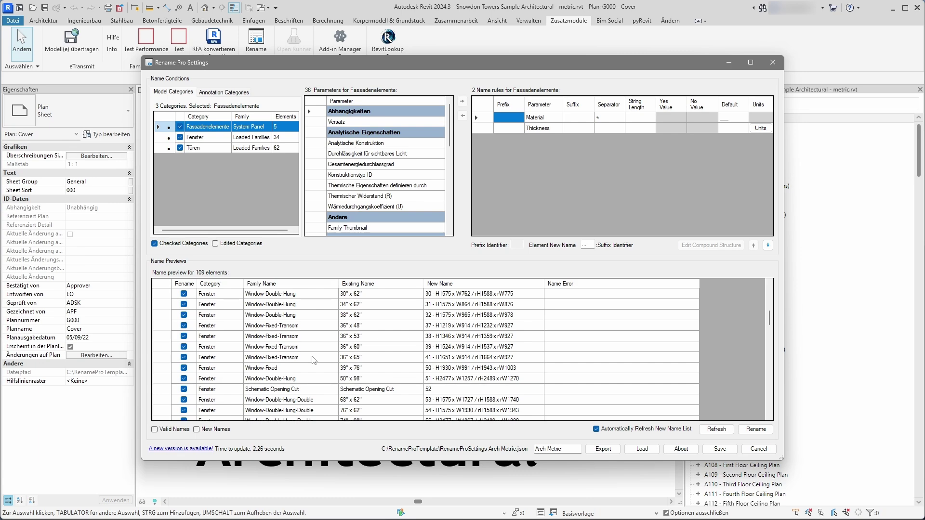
pyautogui.scroll(-12, 312, 359)
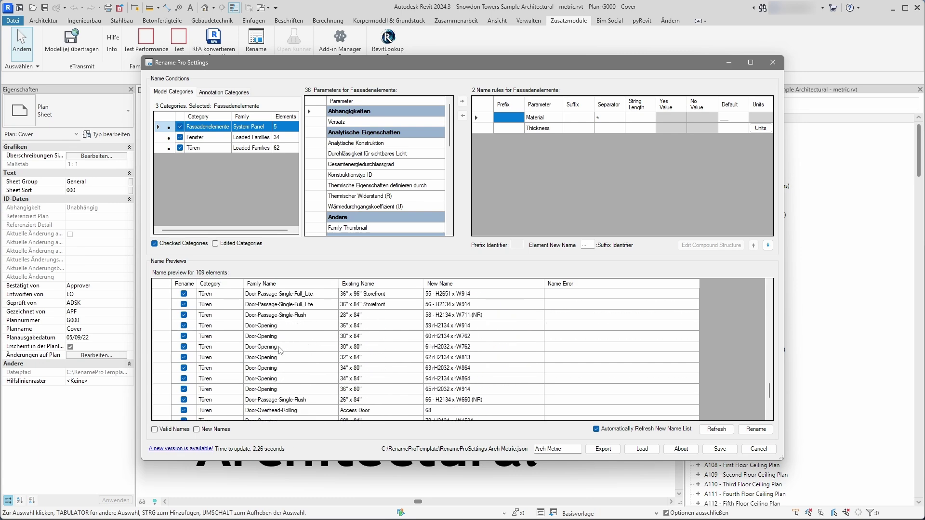
pyautogui.scroll(18, 251, 335)
pyautogui.click(234, 91)
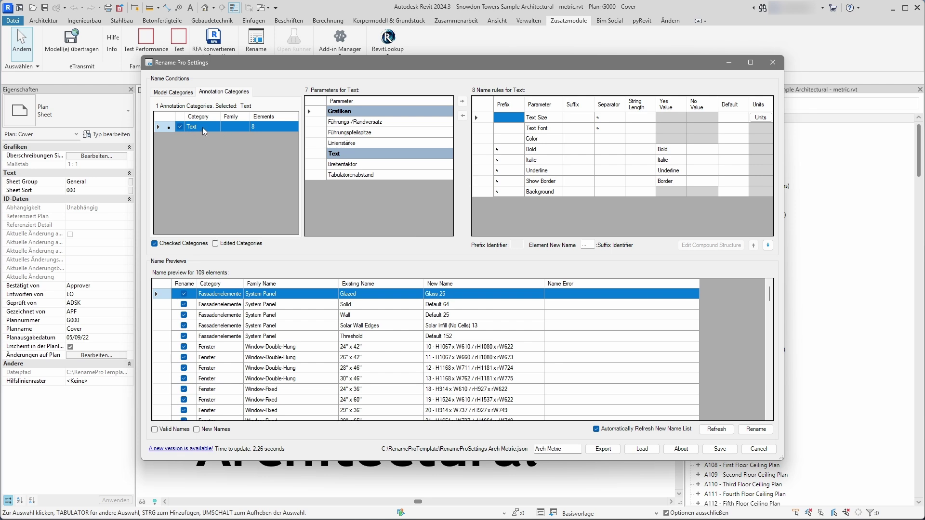
pyautogui.click(172, 93)
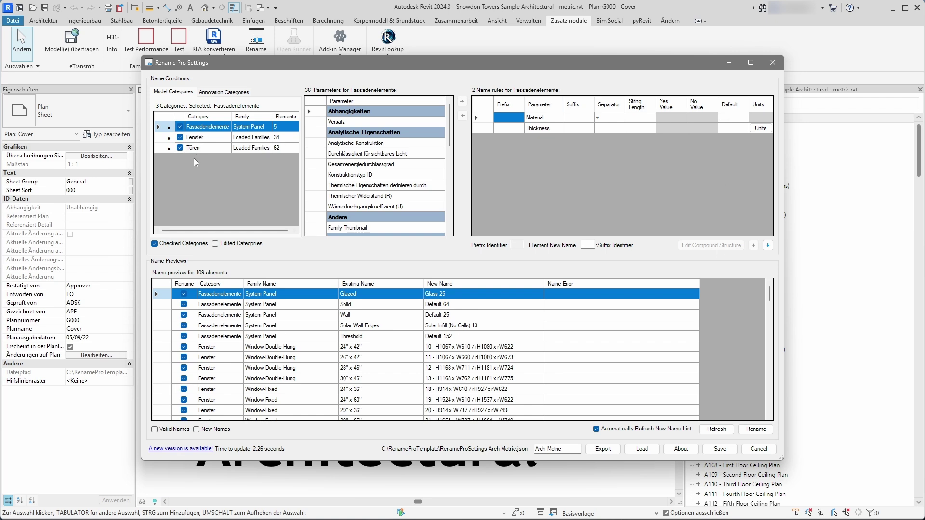
pyautogui.click(229, 91)
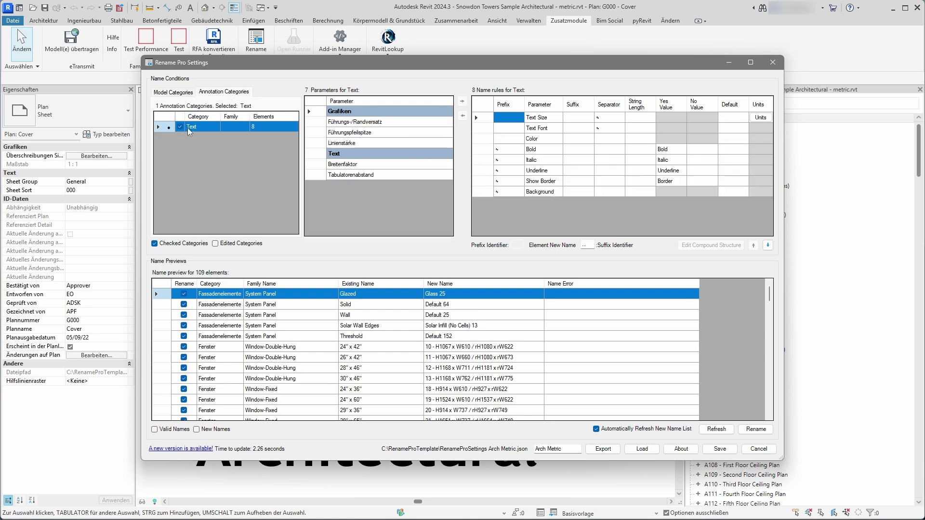
pyautogui.click(175, 92)
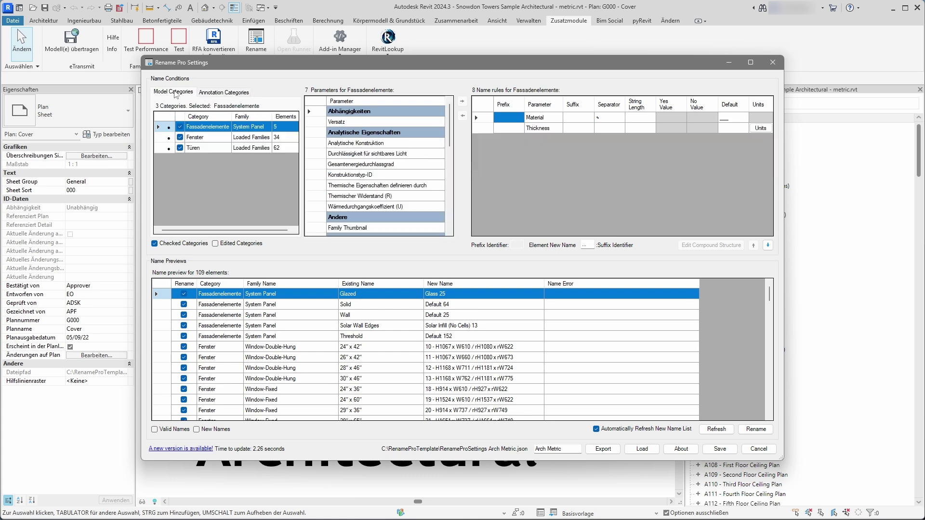
# - Close Rename Pro in the German project without saving, and check its loaded settings file in the RenameProTestMetric project
pyautogui.click(758, 448)
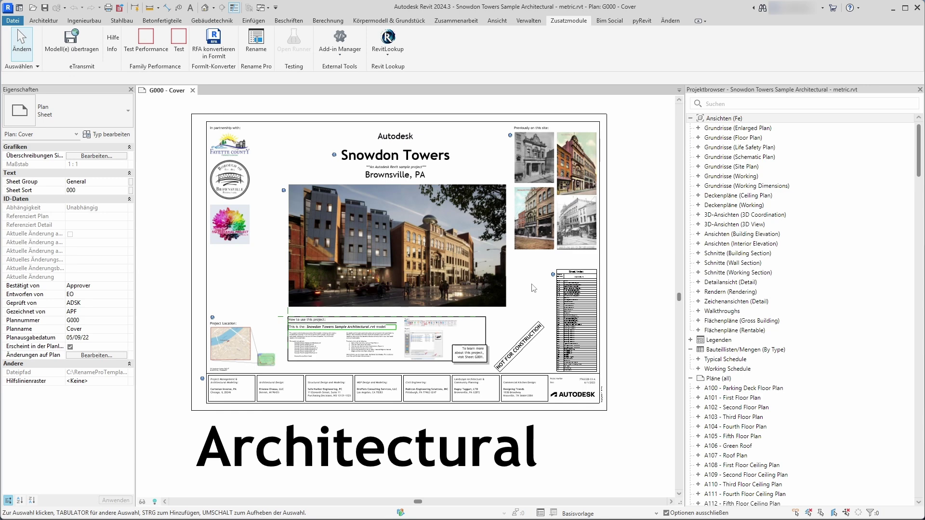
pyautogui.moveTo(549, 519)
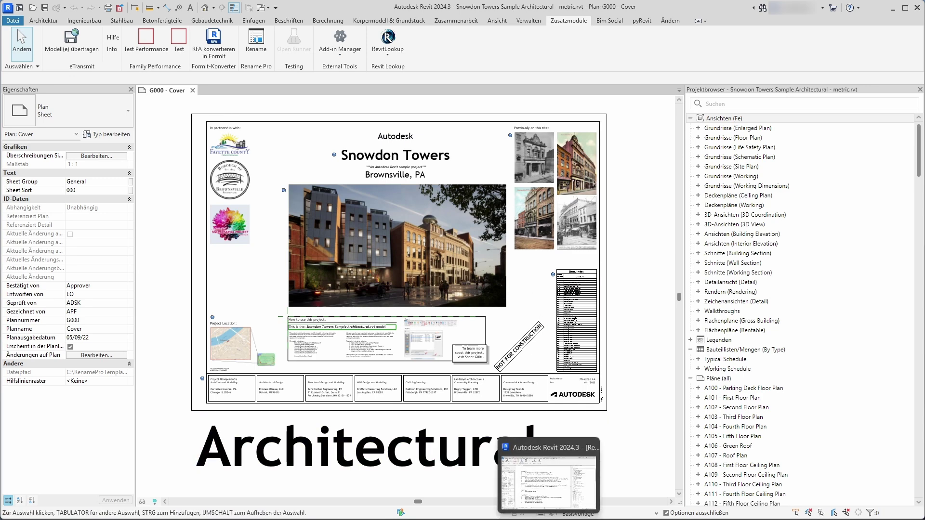
pyautogui.click(548, 481)
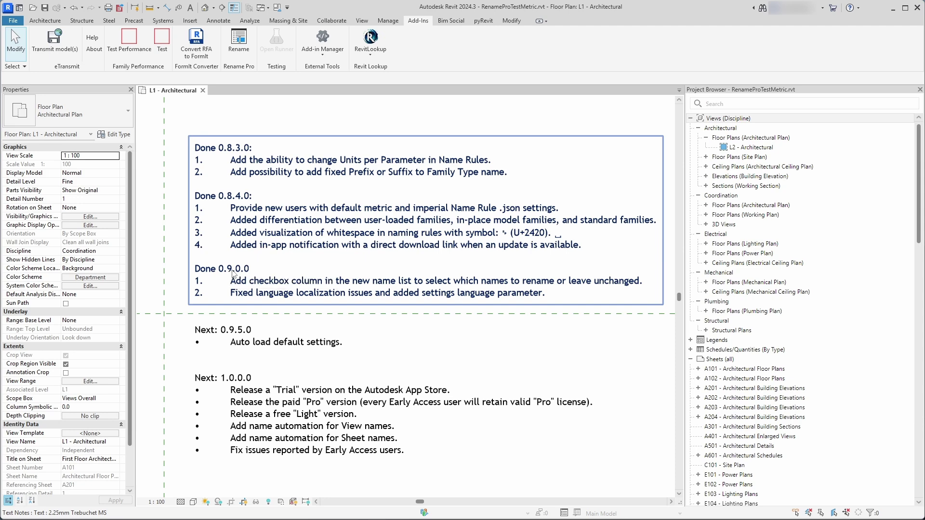
pyautogui.click(240, 44)
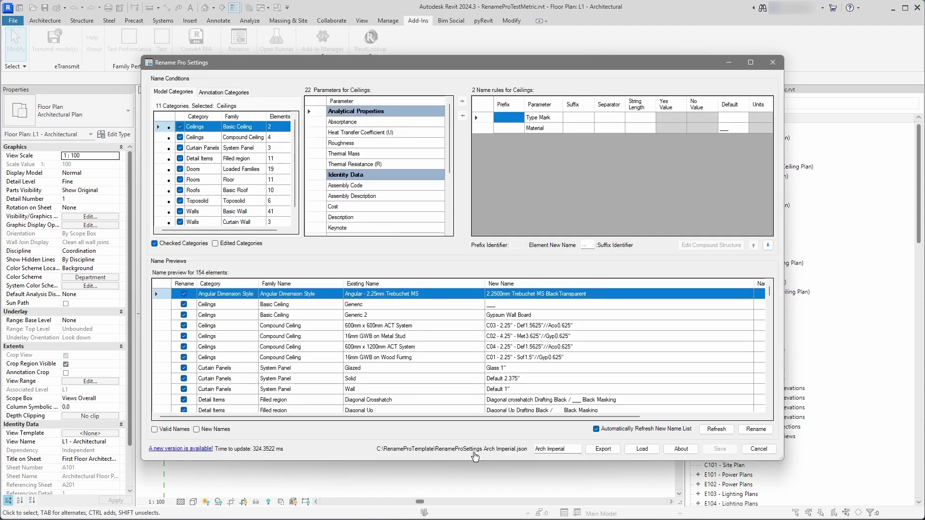
pyautogui.click(758, 449)
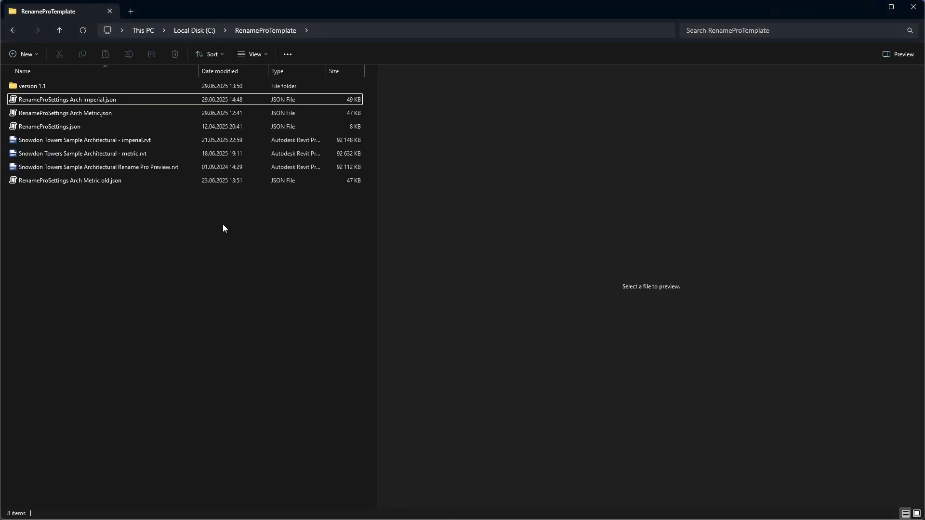
# - Compare the file information in RenameProSettings Arch Metric old.json and RenameProSettings Arch Metric.json, highlighting the Settings Name and Settings Language lines
pyautogui.click(112, 181)
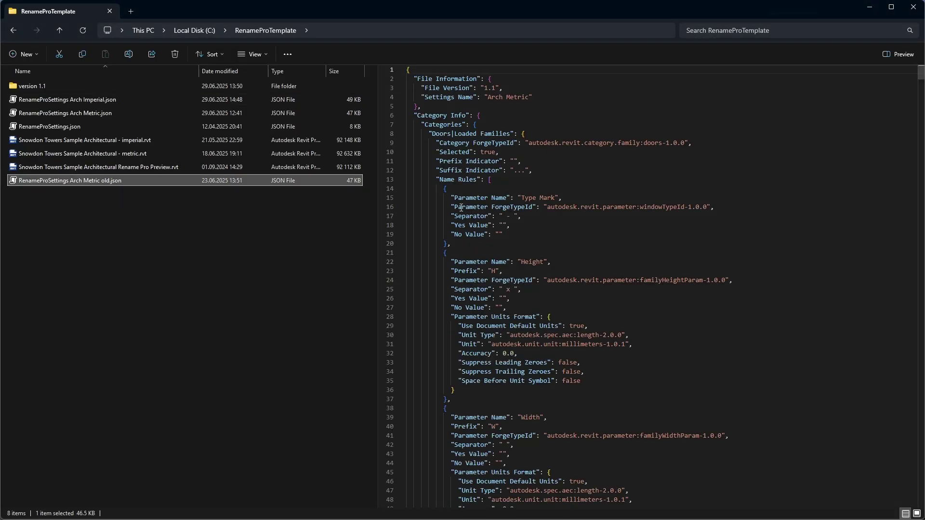
pyautogui.moveTo(423, 98); pyautogui.dragTo(534, 98)
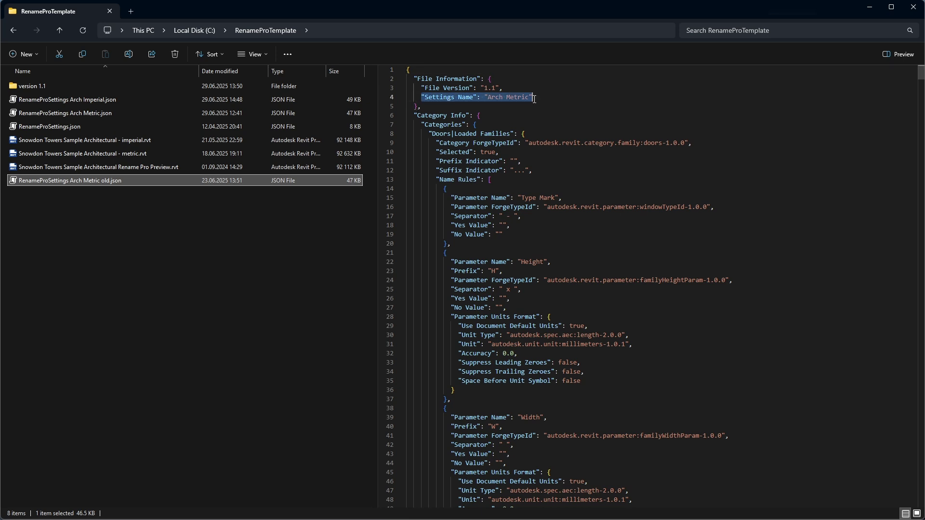
pyautogui.click(120, 112)
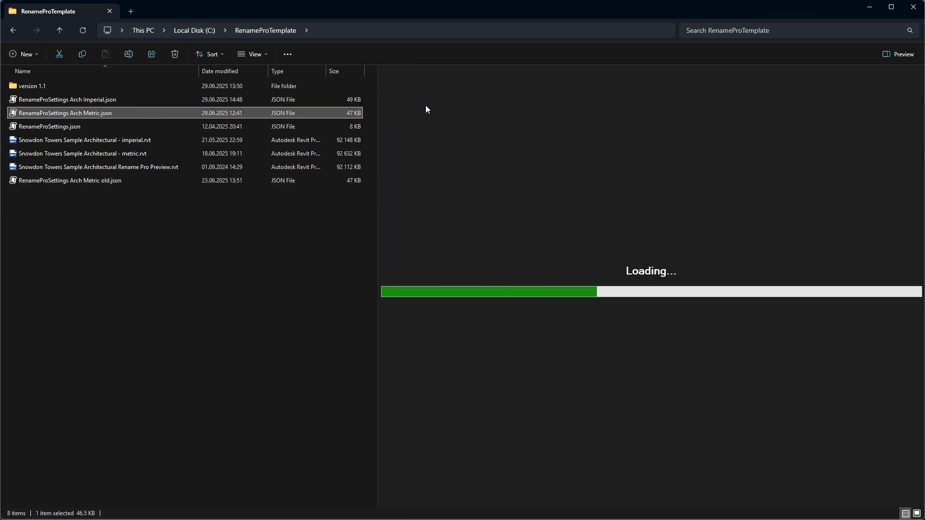
pyautogui.moveTo(422, 106); pyautogui.dragTo(557, 105)
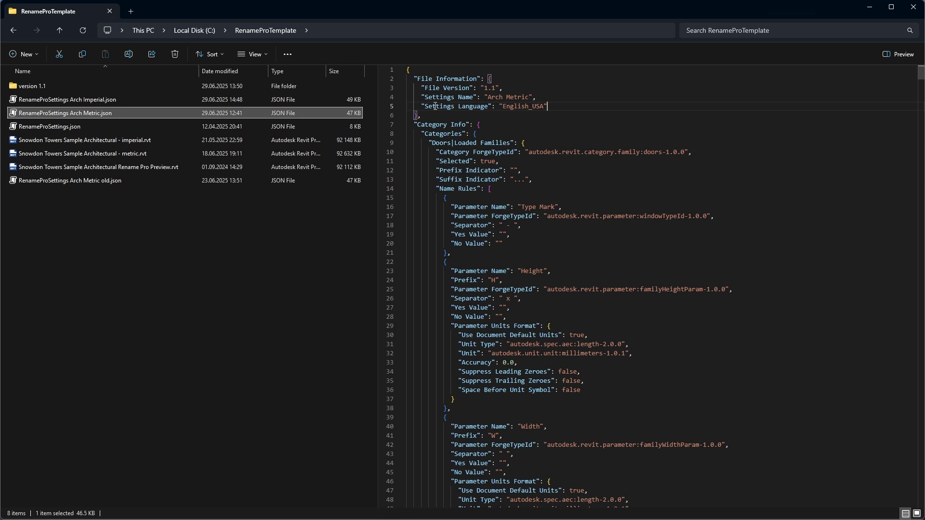
pyautogui.moveTo(421, 106); pyautogui.dragTo(549, 106)
# - Preview RenameProSettings Arch Metric old.json again and examine its file information and door name rules
pyautogui.click(105, 181)
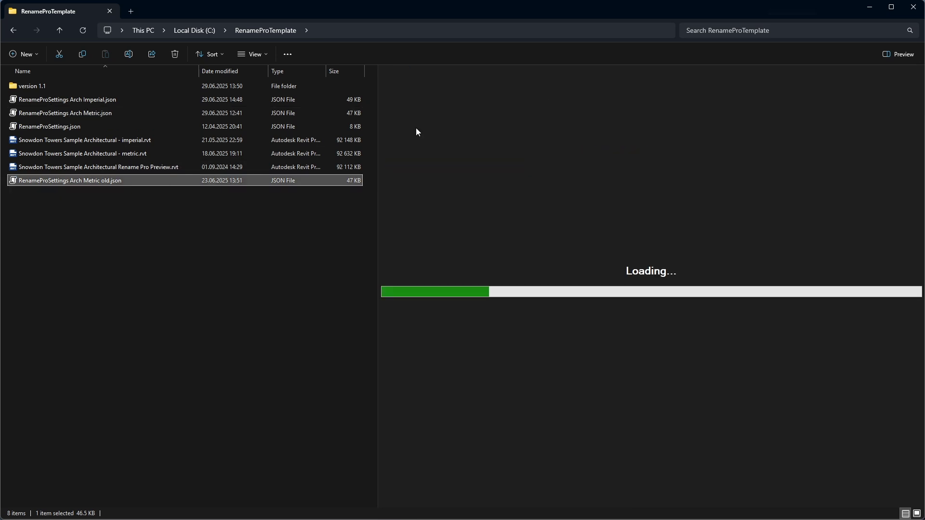
pyautogui.click(532, 98)
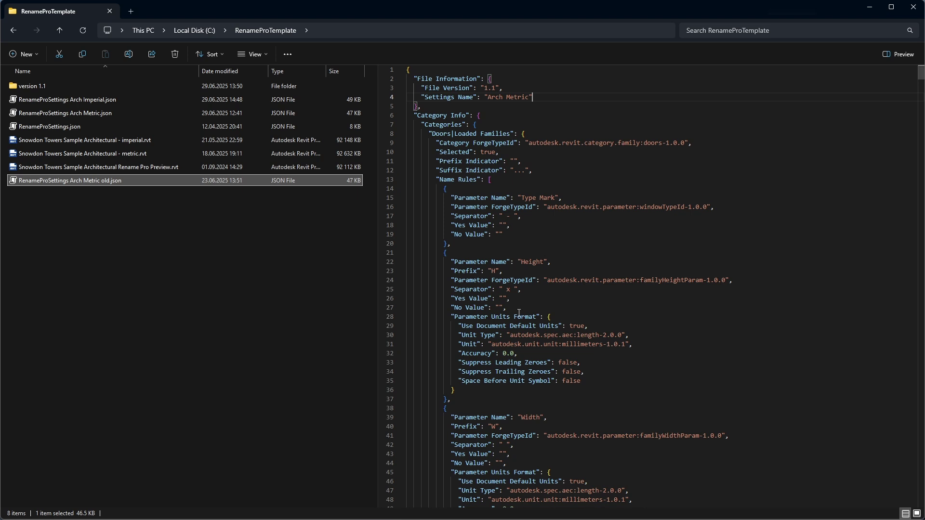
pyautogui.scroll(-2, 554, 265)
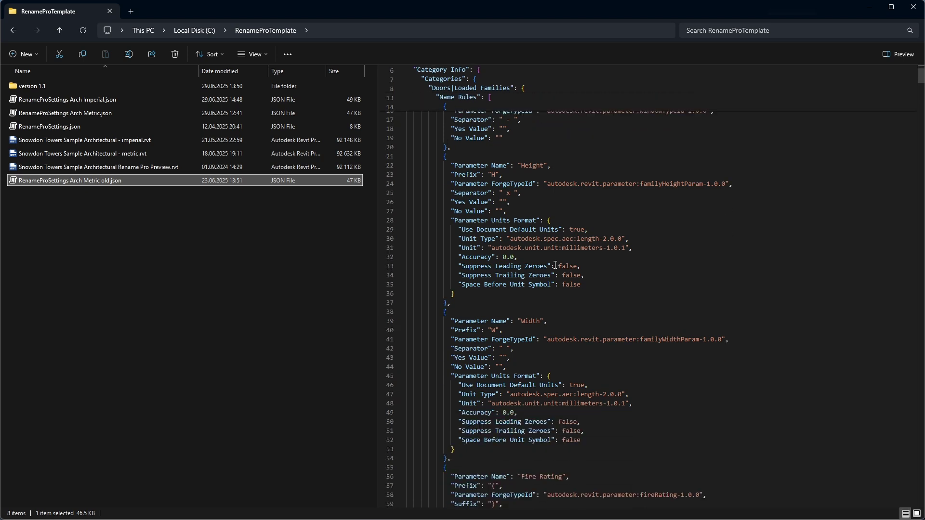
pyautogui.scroll(2, 555, 264)
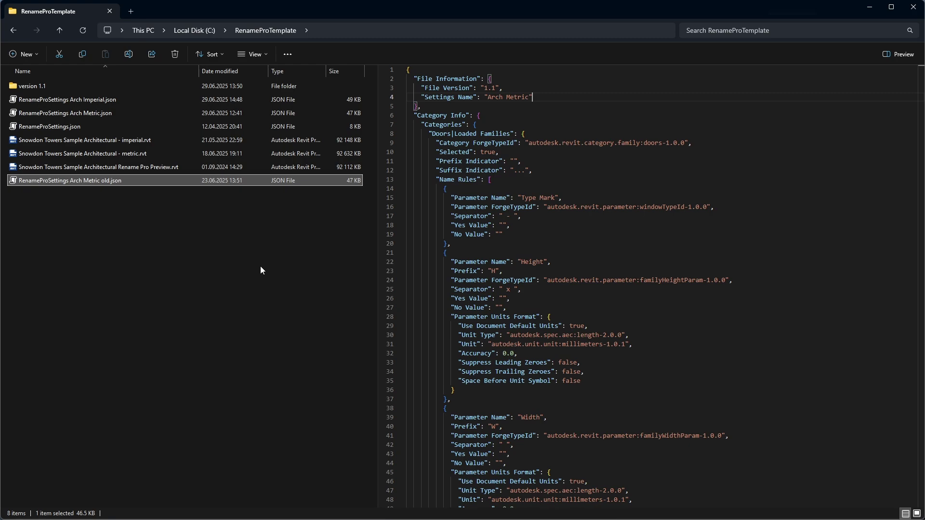
# - Load RenameProSettings Arch Metric old.json into Rename Pro in the RenameProTestMetric project, choosing to continue with existing settings
pyautogui.hotkey('alt', 'Tab')
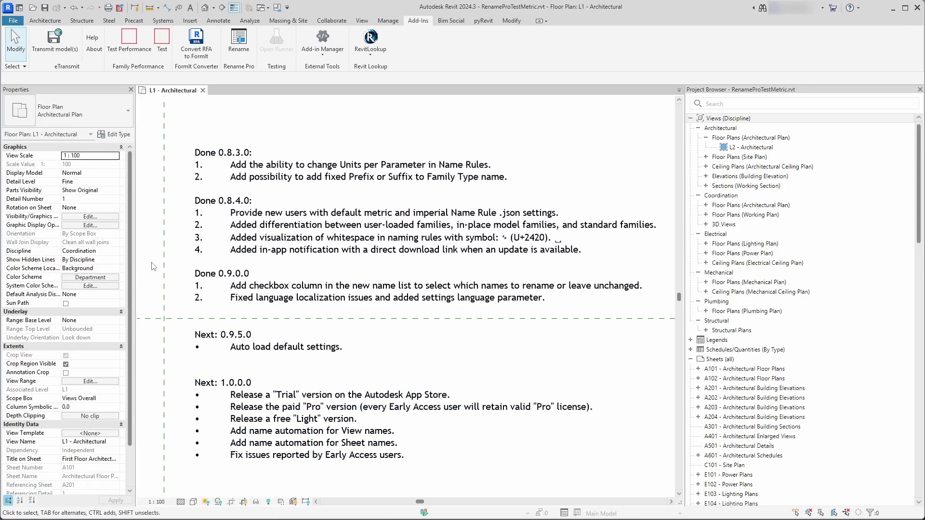
pyautogui.click(235, 42)
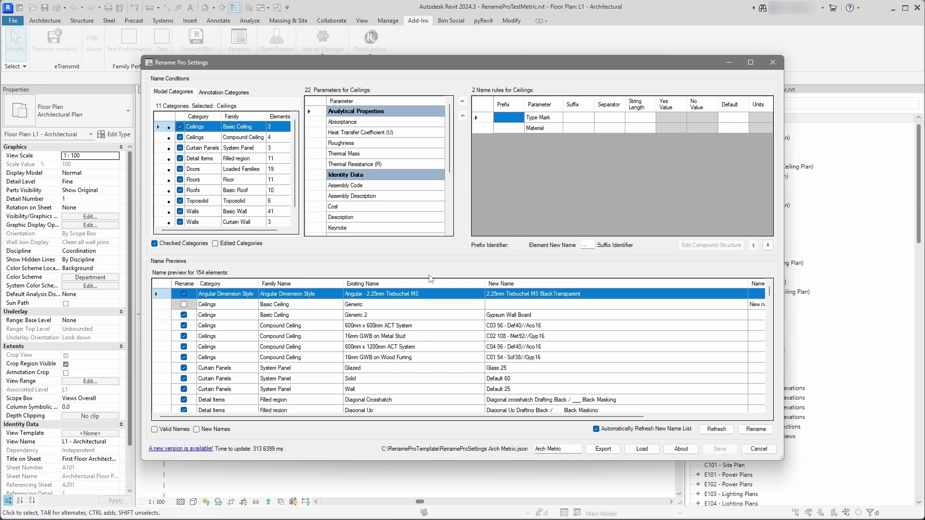
pyautogui.click(641, 449)
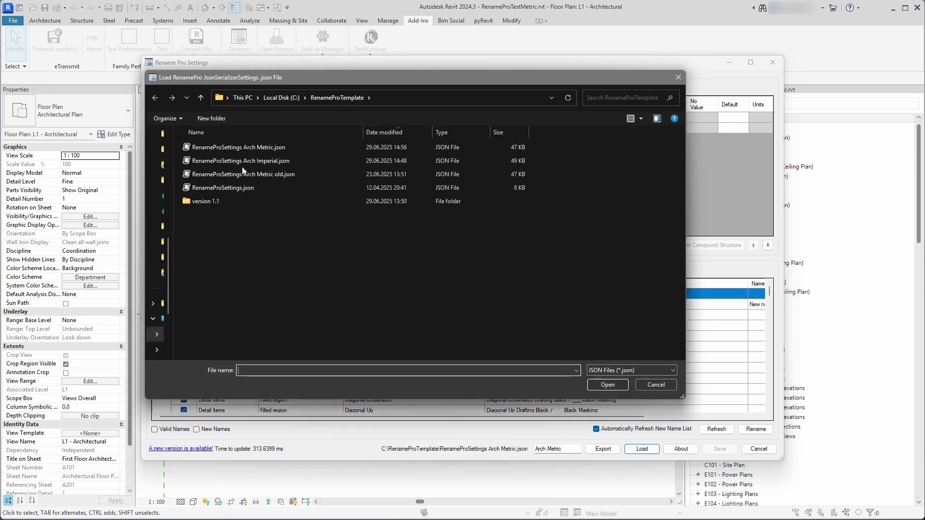
pyautogui.click(241, 174)
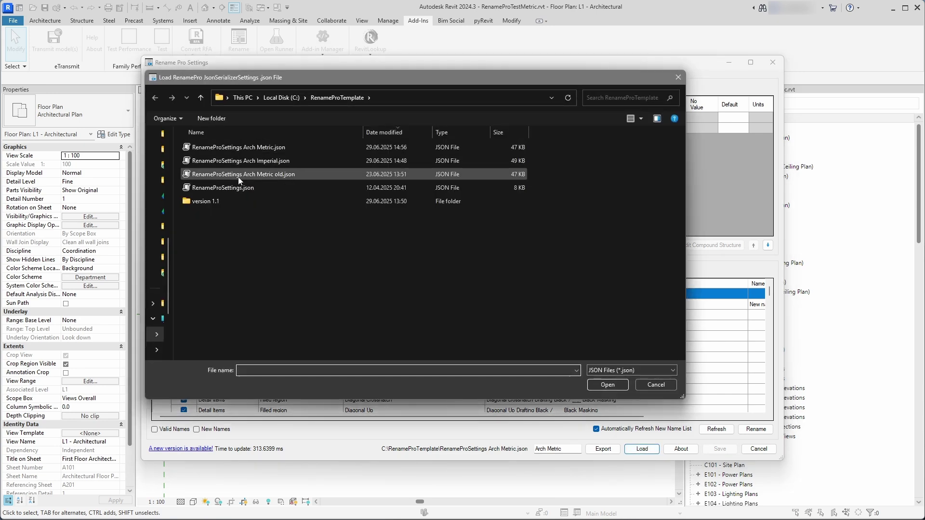
pyautogui.click(607, 385)
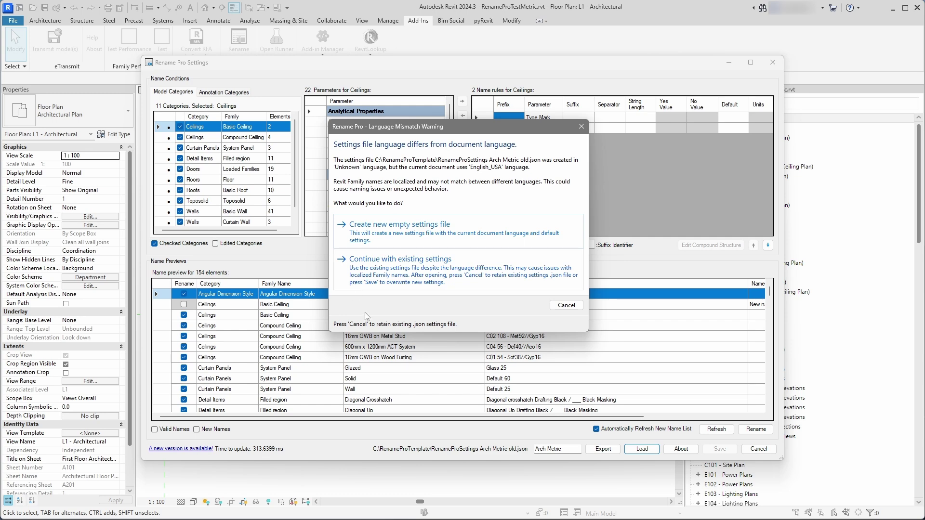
pyautogui.click(393, 275)
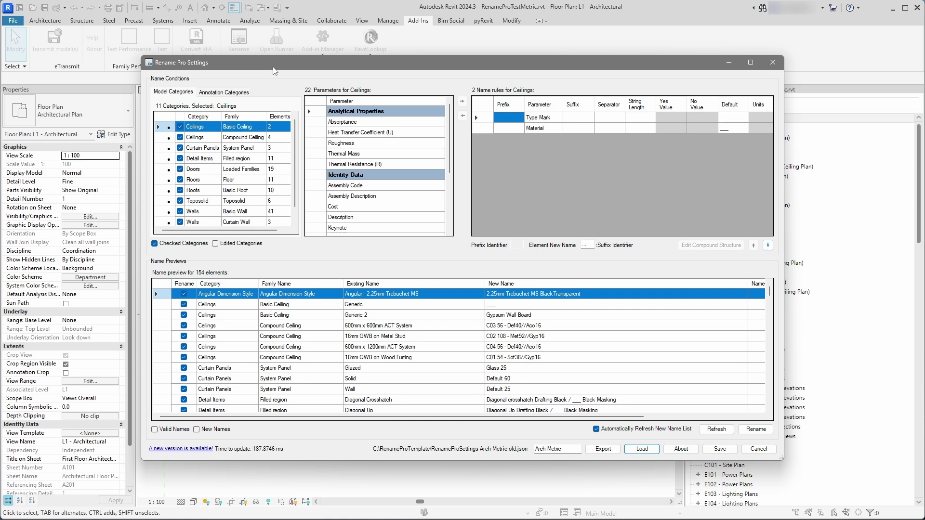
# - Examine the checked model categories and annotation categories of the loaded old settings file
pyautogui.moveTo(274, 71); pyautogui.dragTo(266, 72)
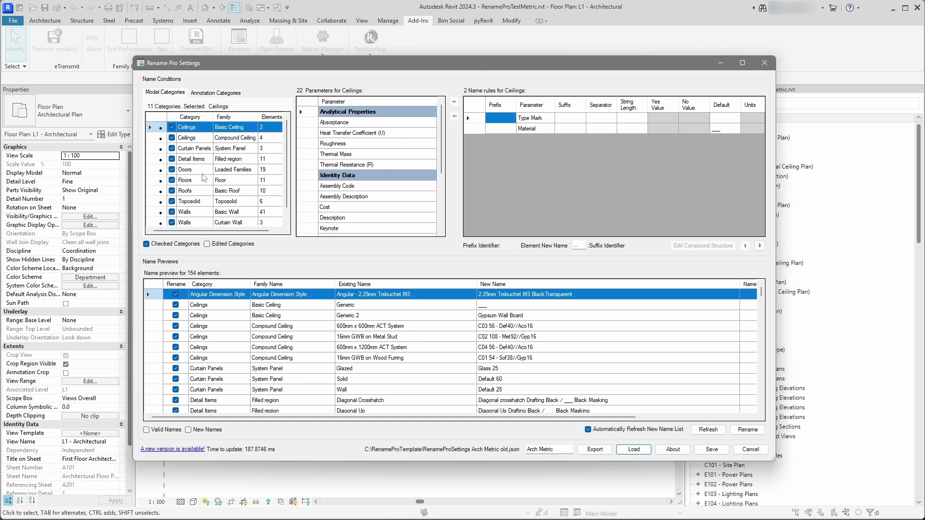
pyautogui.scroll(-1, 204, 179)
pyautogui.scroll(1, 204, 180)
pyautogui.scroll(-1, 214, 199)
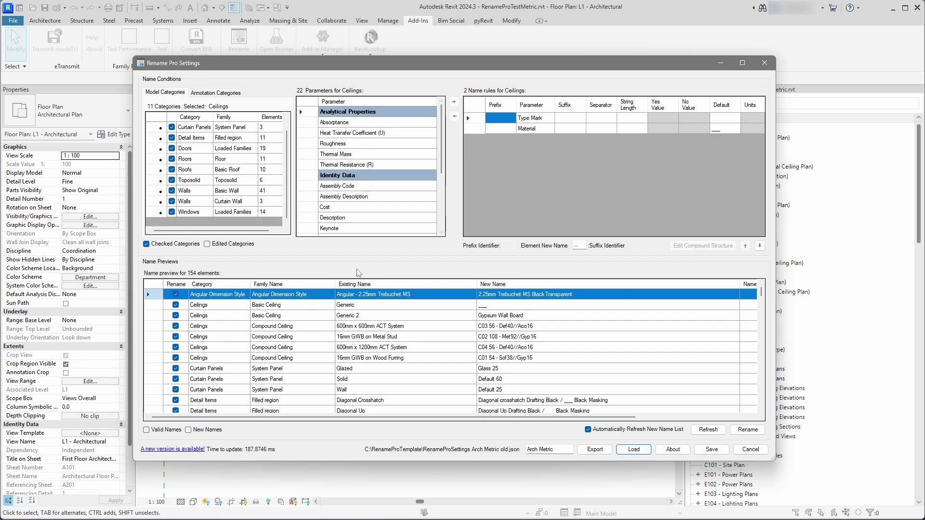
pyautogui.click(215, 93)
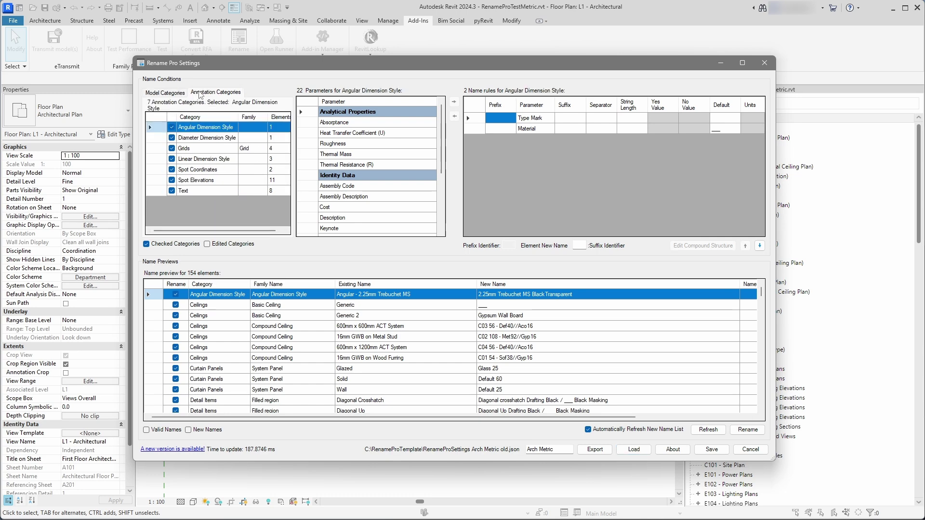
pyautogui.click(164, 91)
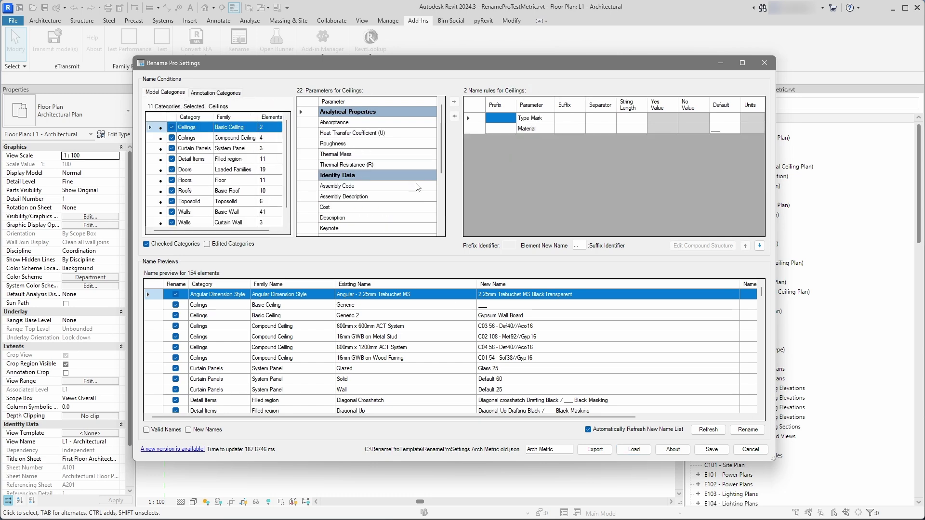
# - Save the settings to RenameProSettings Arch Metric old.json, close Rename Pro, and highlight the file's Settings Language line in the preview
pyautogui.click(711, 449)
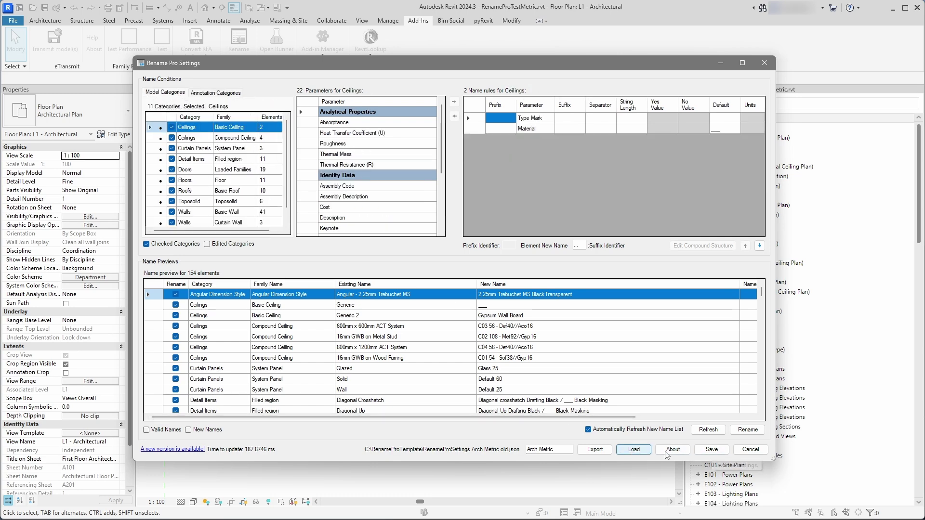
pyautogui.click(764, 450)
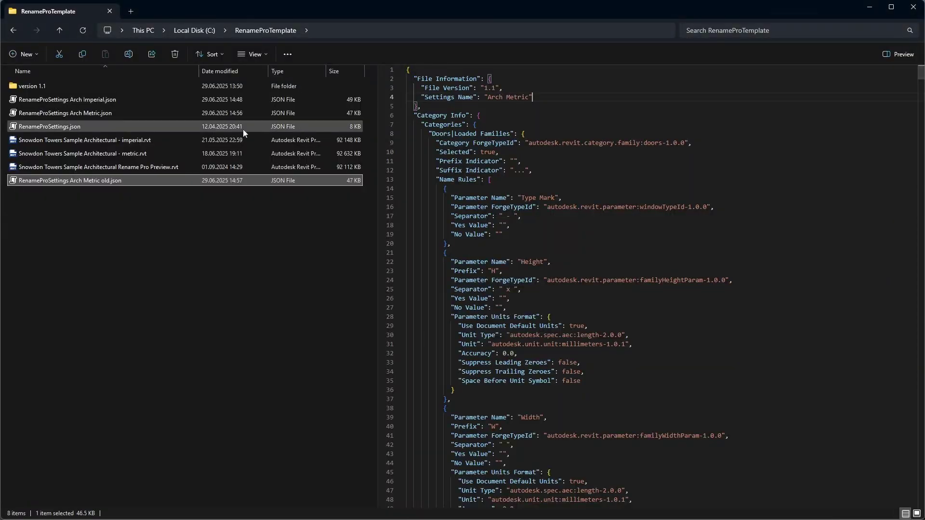
pyautogui.click(93, 167)
pyautogui.click(92, 181)
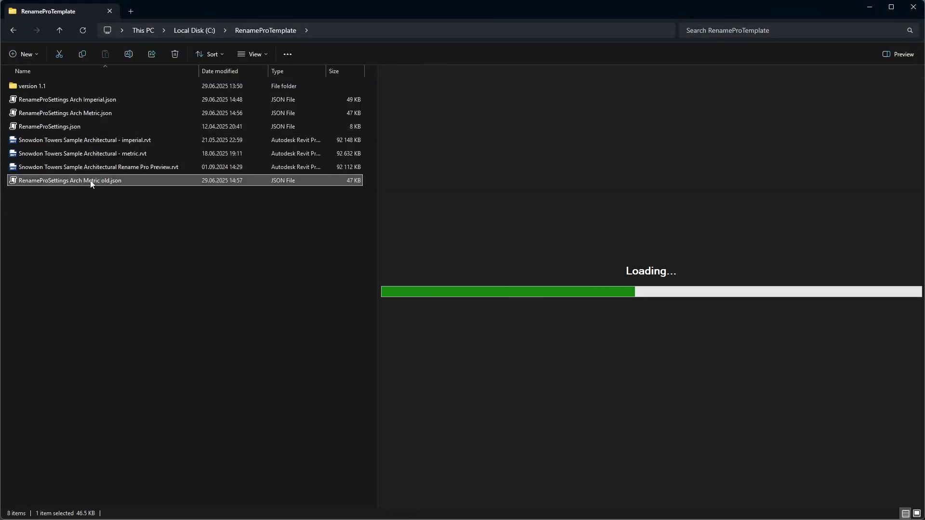
pyautogui.moveTo(549, 107); pyautogui.dragTo(421, 106)
pyautogui.click(440, 116)
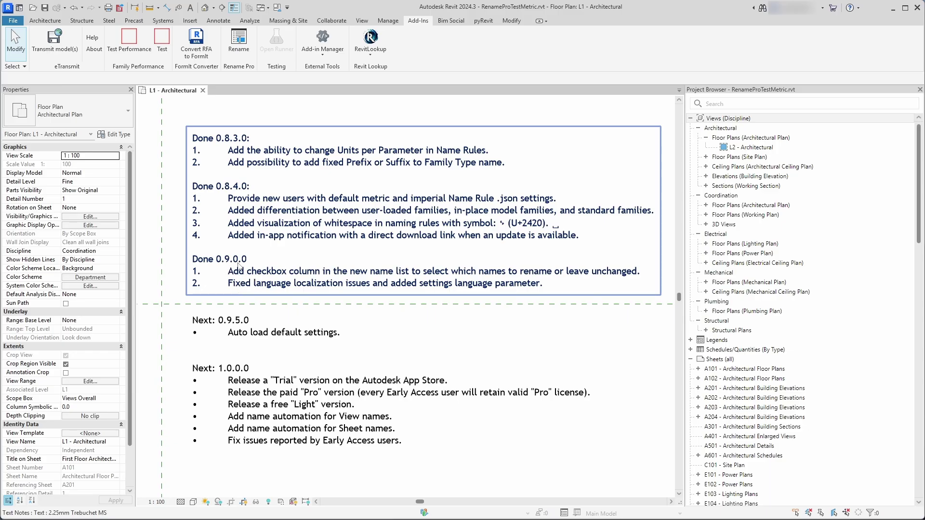
# - Load RenameProSettings.json into Rename Pro in the RenameProTestMetric project and choose to continue with existing settings at the language warning
pyautogui.click(194, 330)
pyautogui.moveTo(224, 335); pyautogui.dragTo(225, 320, button='middle')
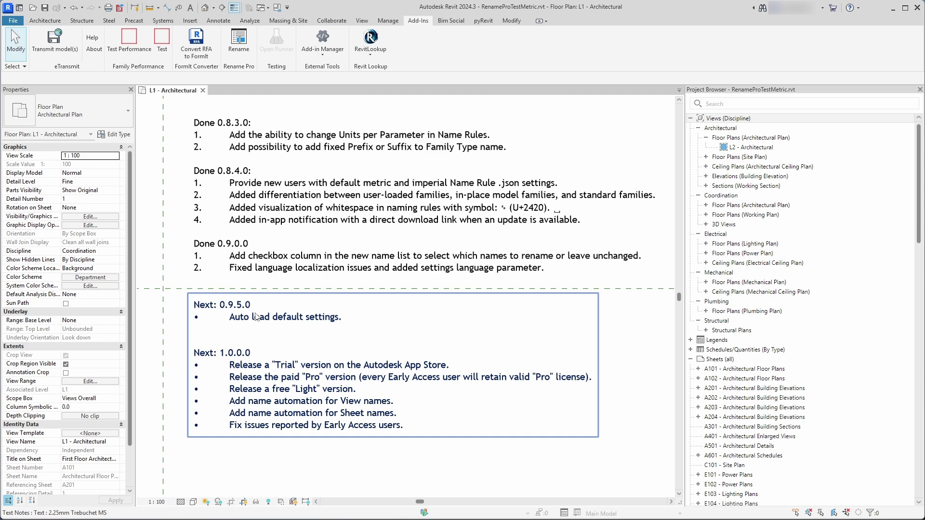
pyautogui.click(239, 48)
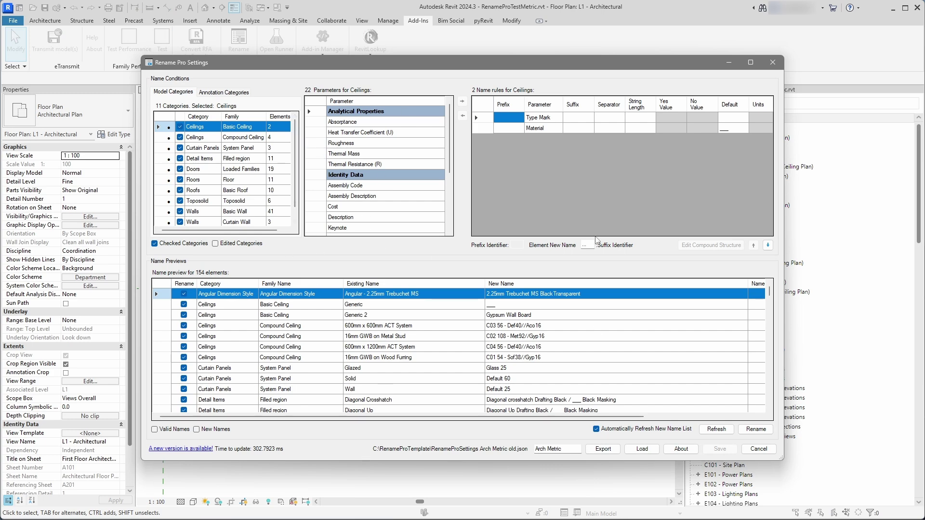
pyautogui.click(642, 449)
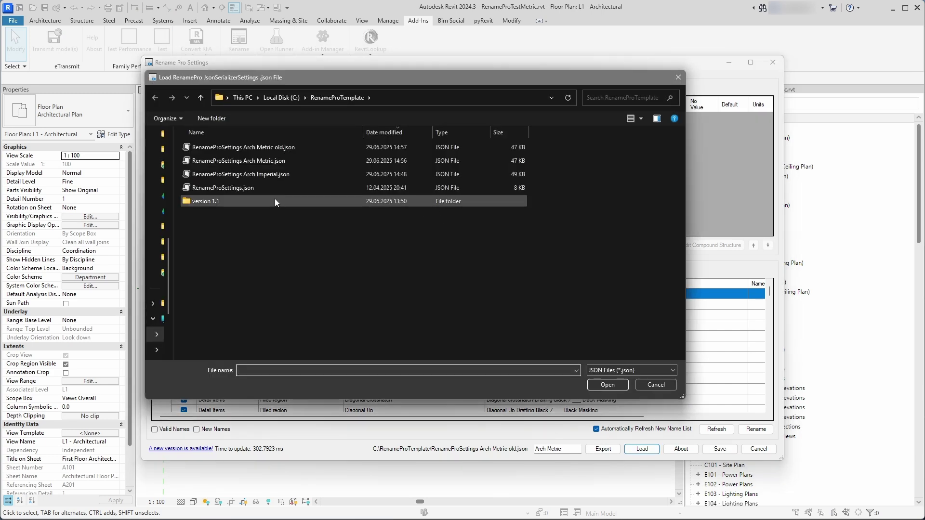
pyautogui.click(251, 188)
pyautogui.click(606, 384)
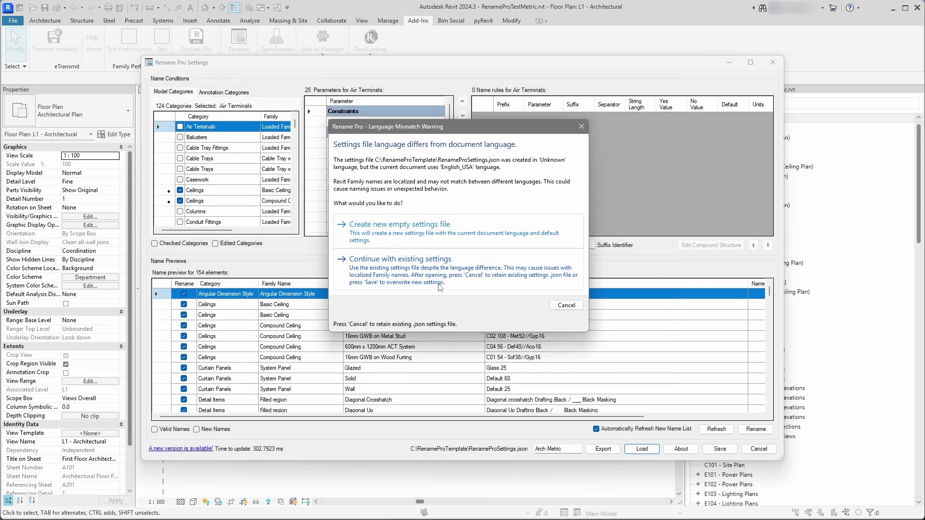
pyautogui.click(389, 280)
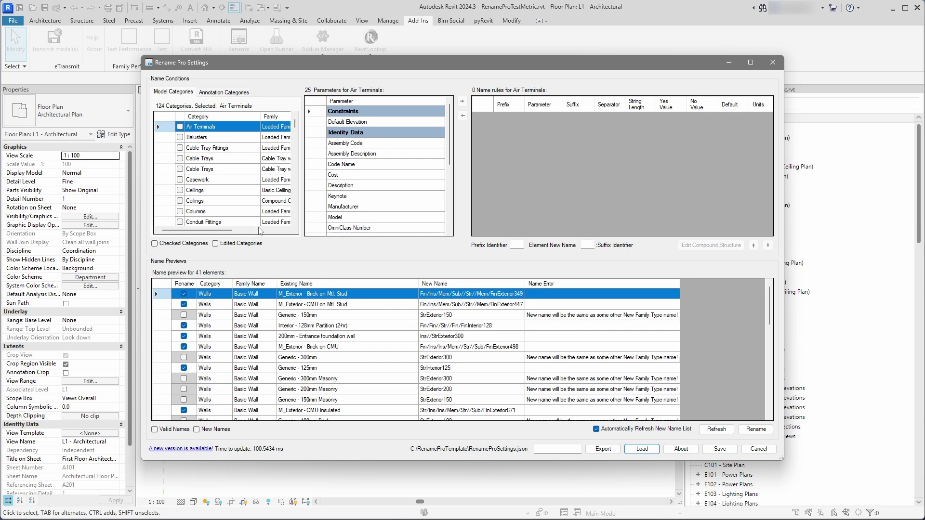
# - Uncheck the Walls Basic Wall category and remove its Width, Function and Structure name rules
pyautogui.scroll(-20, 223, 181)
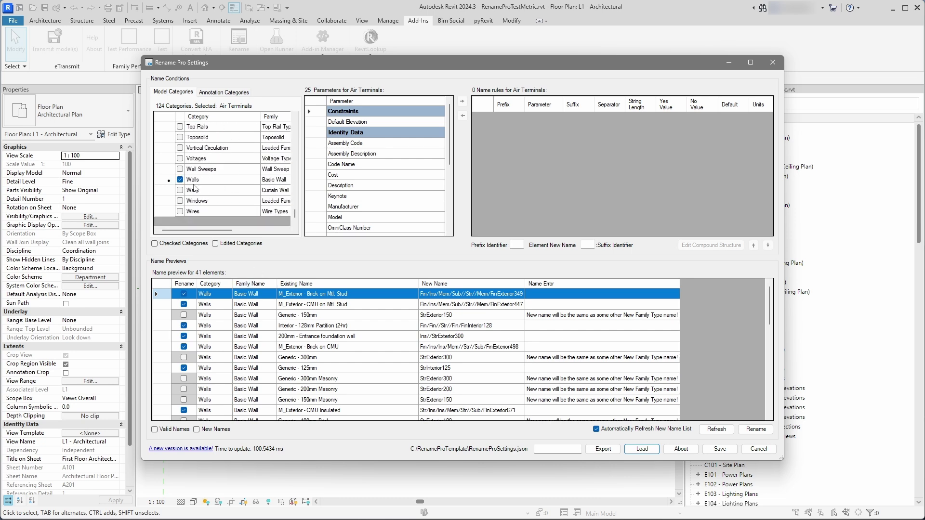
pyautogui.click(180, 179)
pyautogui.doubleClick(561, 138)
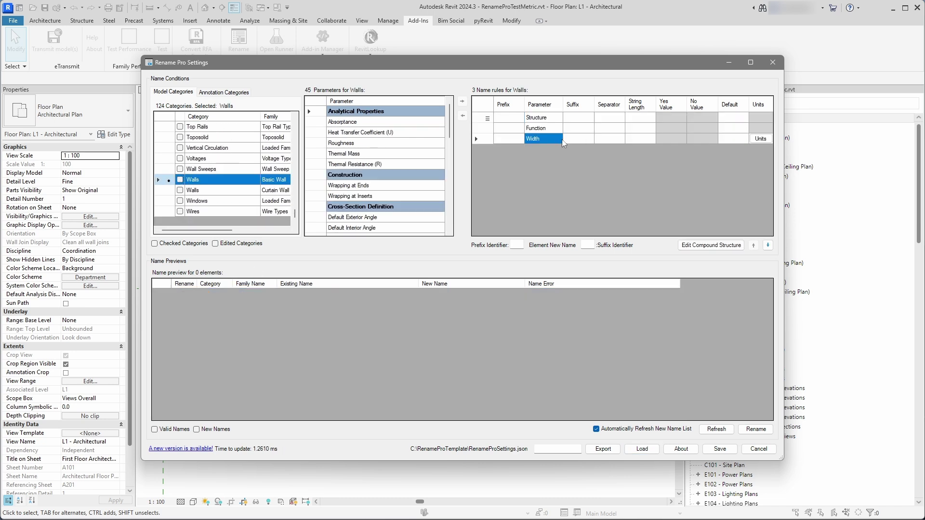
pyautogui.doubleClick(561, 128)
pyautogui.doubleClick(561, 118)
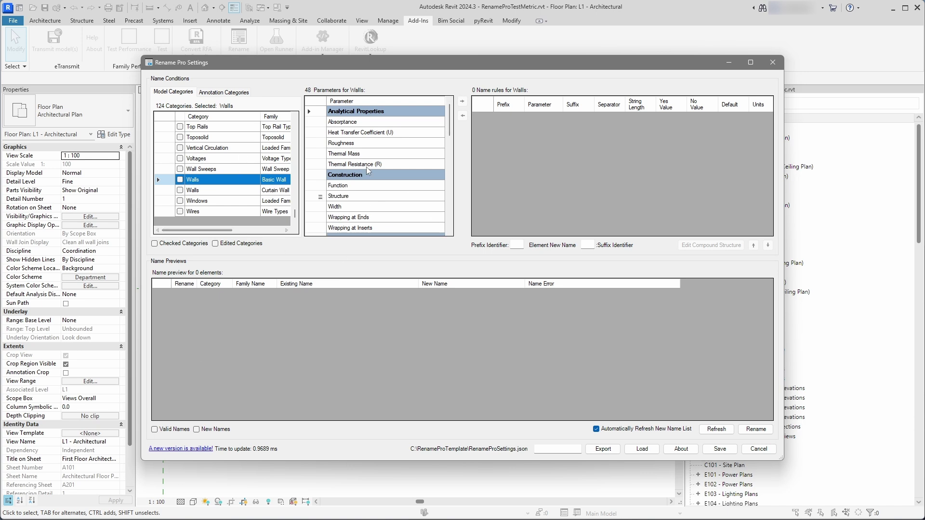
# - Check the annotation and model category lists, move the Rename Pro Settings dialog aside, and save the emptied settings to RenameProSettings.json
pyautogui.click(235, 92)
pyautogui.click(177, 92)
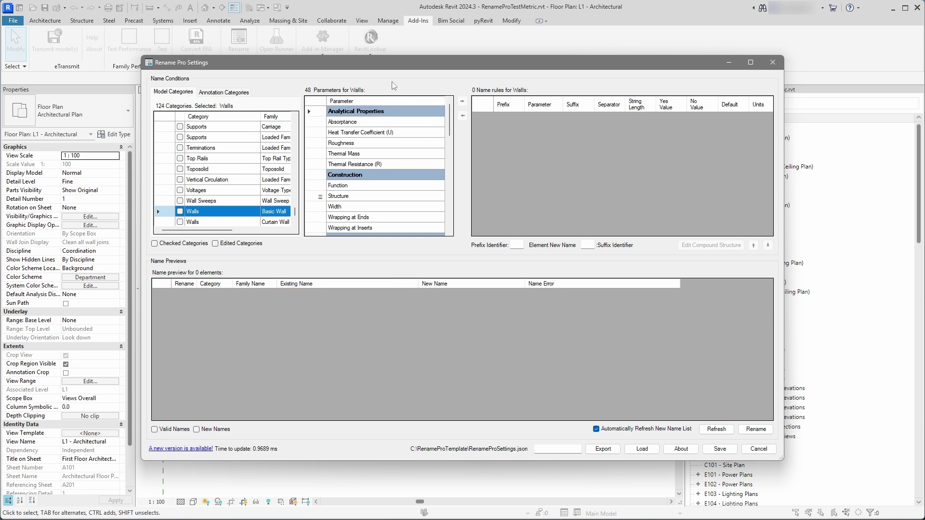
pyautogui.moveTo(392, 67)
pyautogui.mouseDown()
pyautogui.moveTo(382, 103)
pyautogui.moveTo(399, 68)
pyautogui.mouseUp()
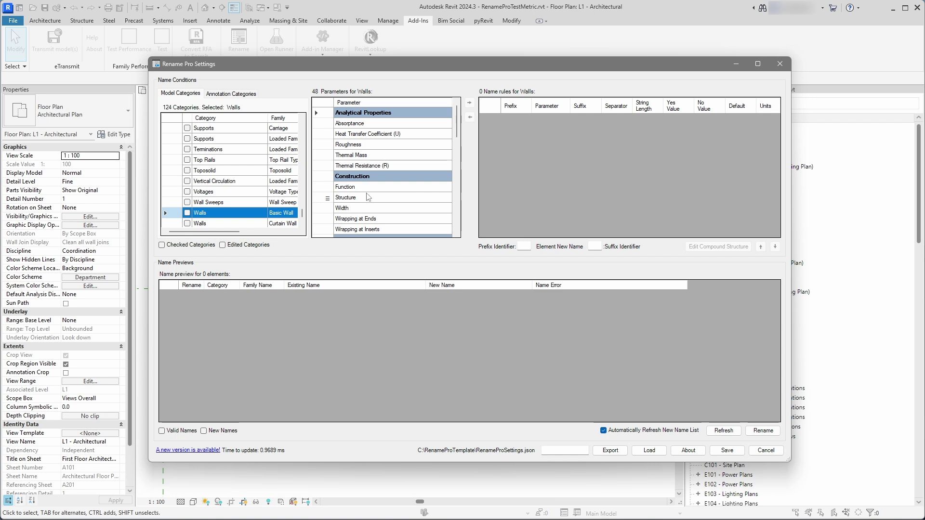
pyautogui.moveTo(268, 235)
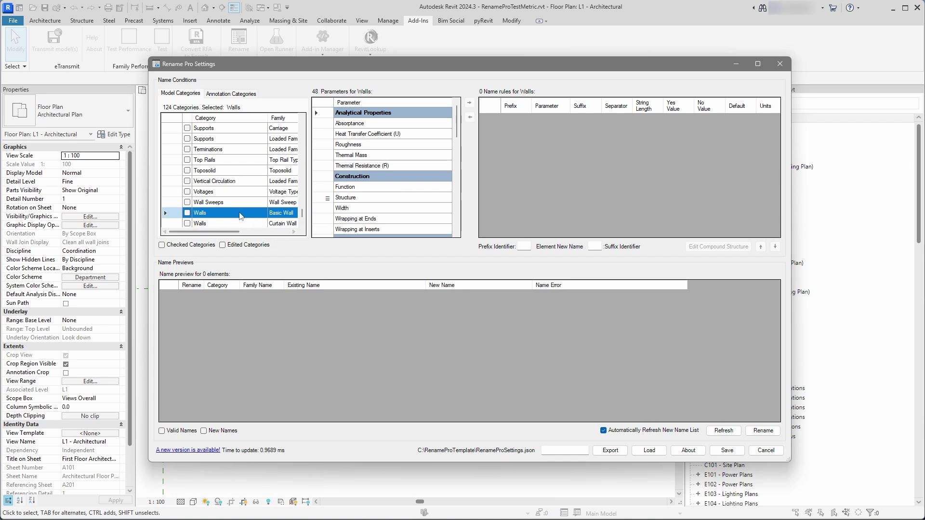
pyautogui.moveTo(376, 65); pyautogui.dragTo(331, 49)
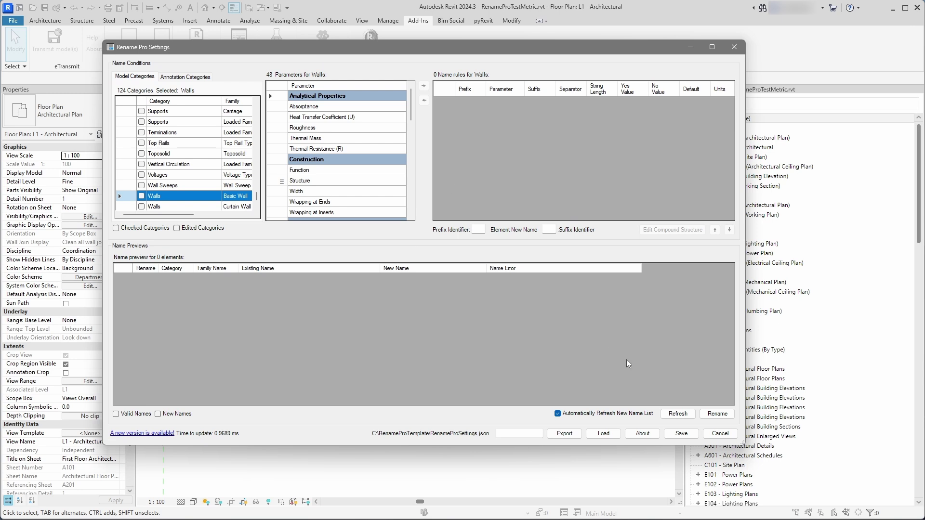
pyautogui.click(679, 433)
# - Select the Doors category among the model categories, clear its edited mark, and save RenameProSettings.json again
pyautogui.scroll(6, 173, 186)
pyautogui.scroll(15, 172, 186)
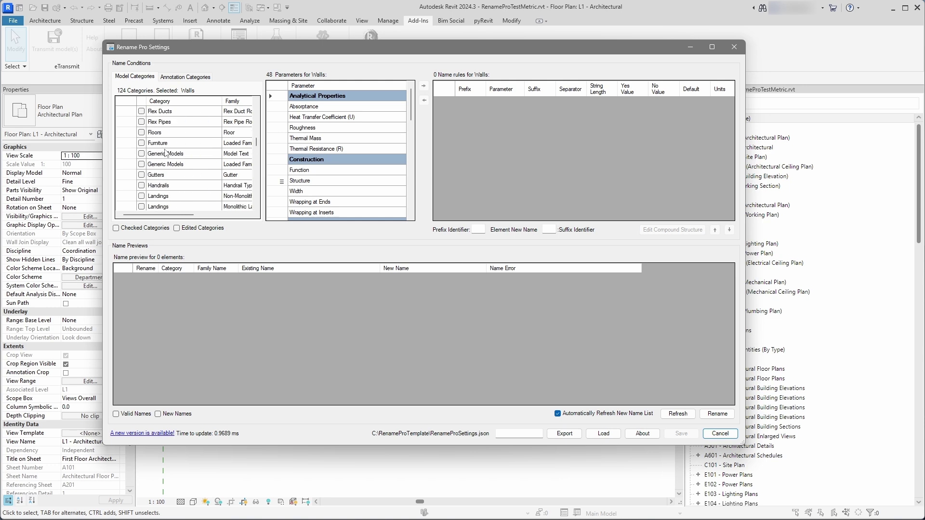
pyautogui.scroll(-4, 149, 145)
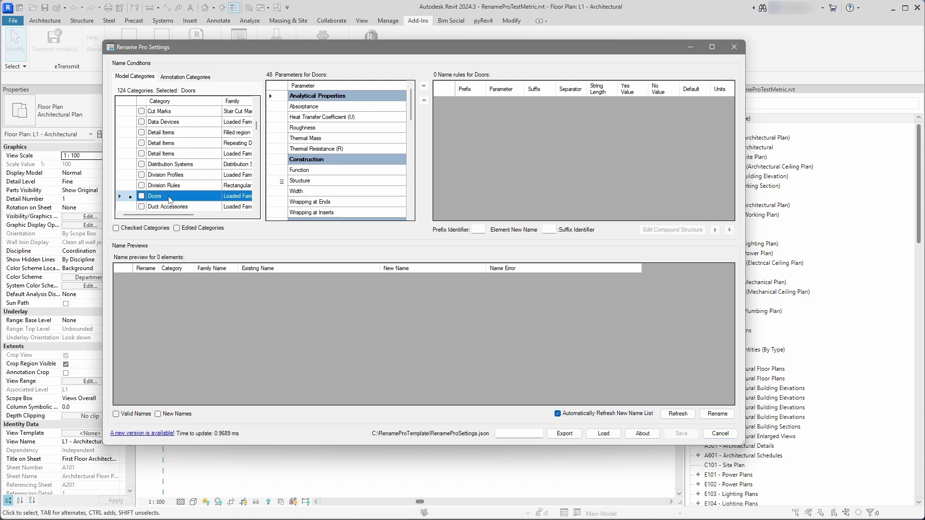
pyautogui.click(170, 196)
pyautogui.press('Delete')
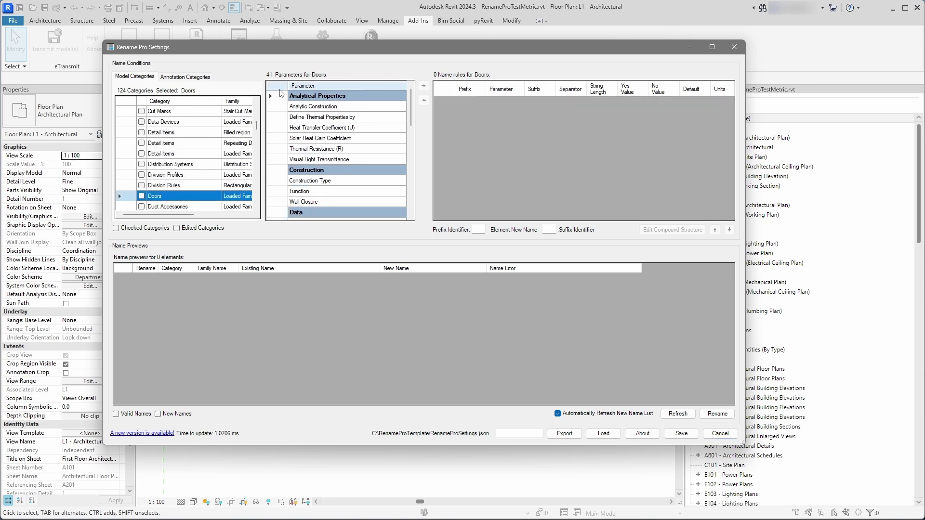
pyautogui.click(681, 434)
pyautogui.scroll(5, 161, 167)
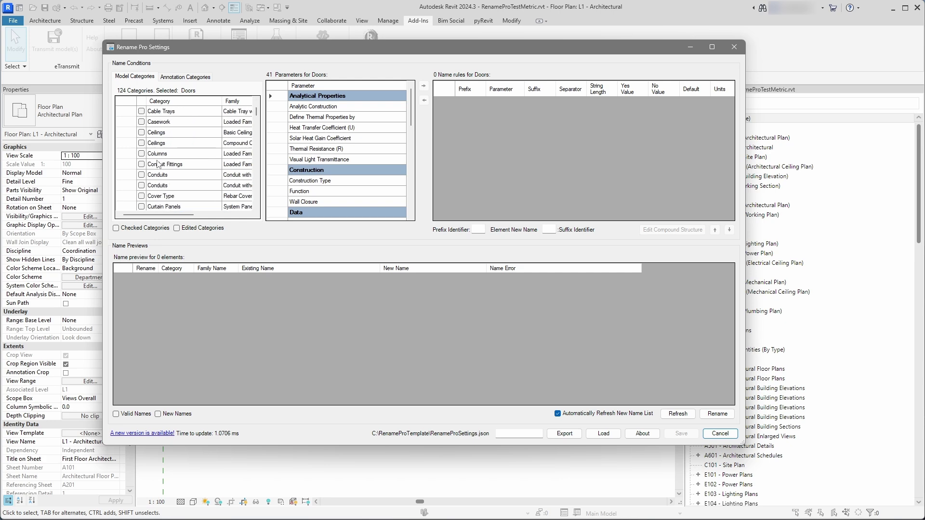
pyautogui.scroll(-6, 185, 183)
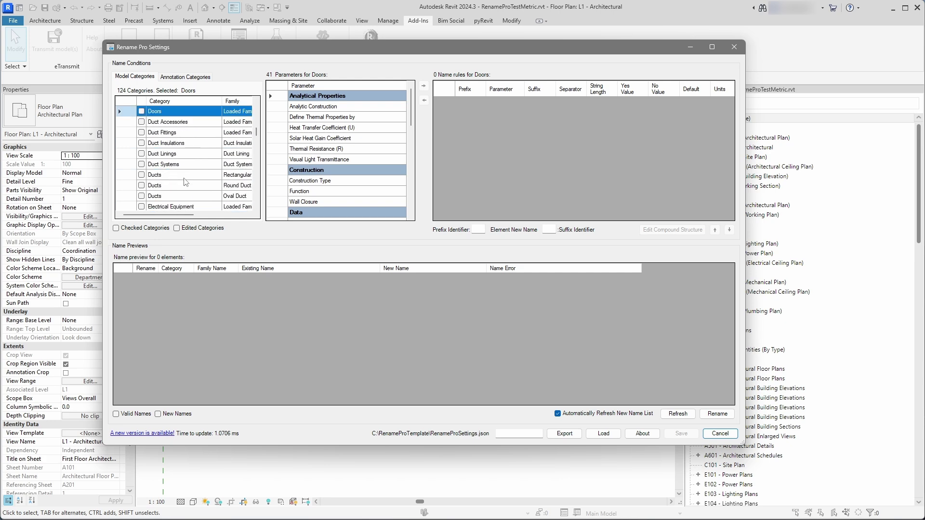
pyautogui.scroll(1, 185, 181)
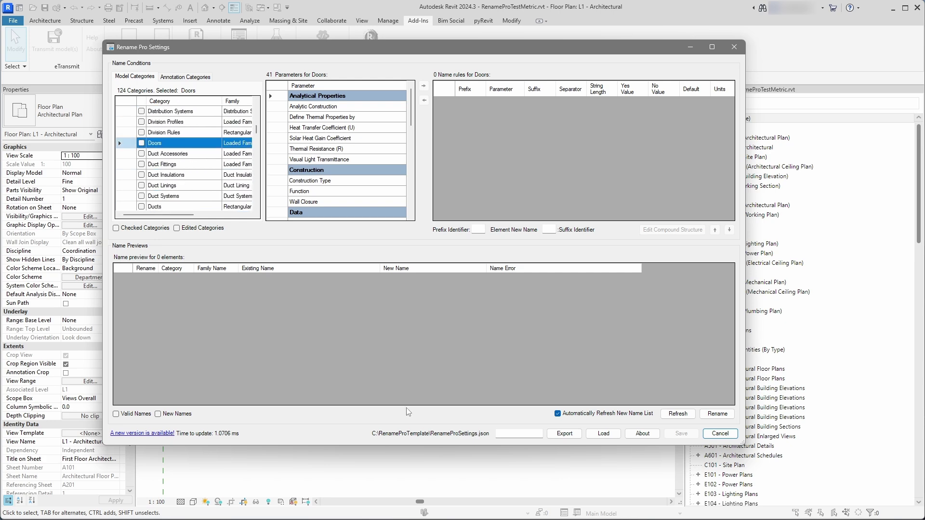
# - Compare the Arch Metric and Arch Imperial settings files in the RenameProTemplate folder without loading either one
pyautogui.click(603, 433)
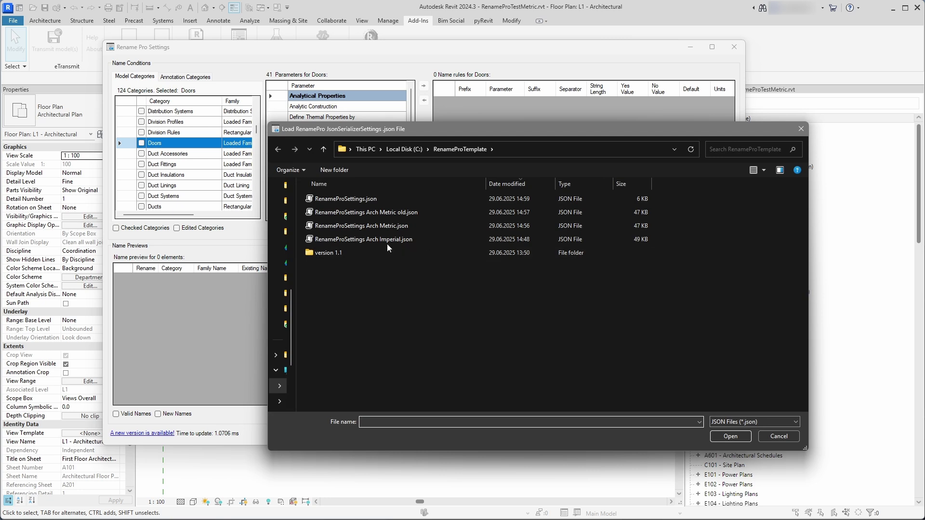
pyautogui.click(383, 228)
pyautogui.click(375, 239)
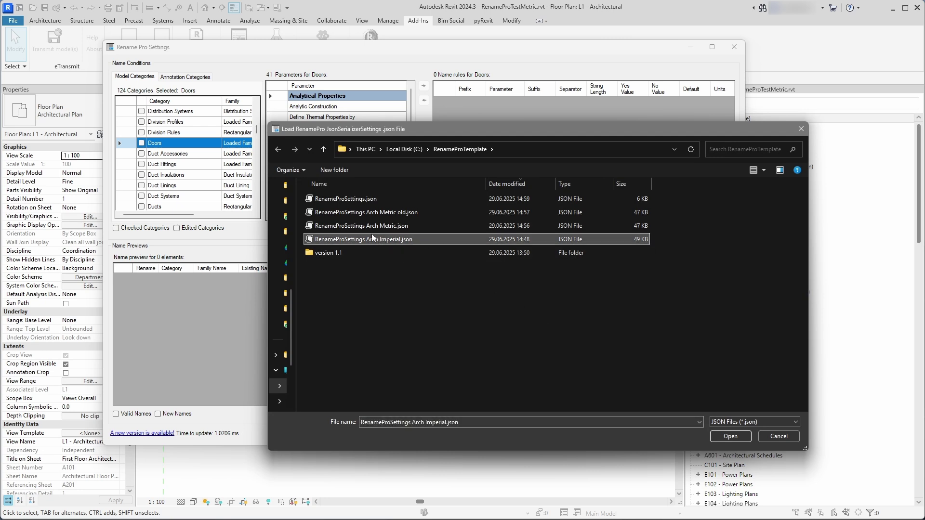
pyautogui.click(369, 226)
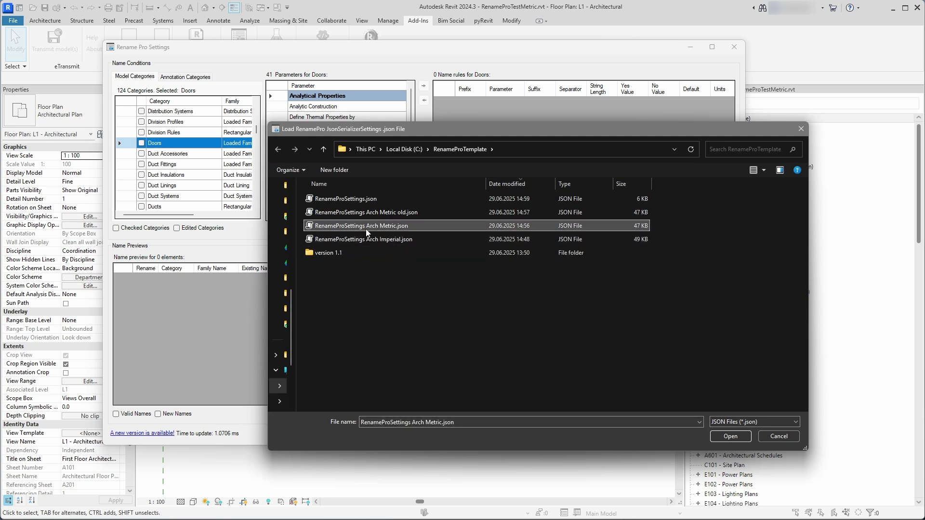
pyautogui.click(362, 236)
pyautogui.click(359, 226)
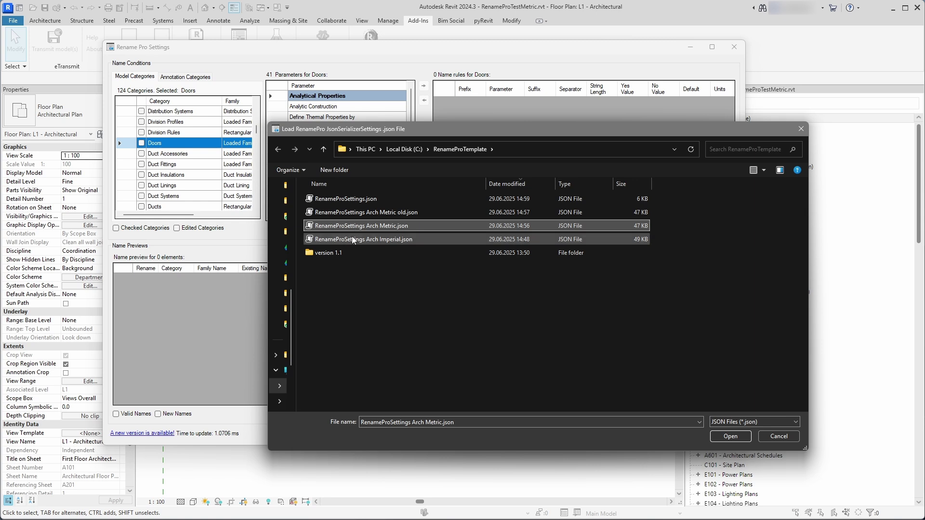
pyautogui.click(351, 239)
pyautogui.click(352, 226)
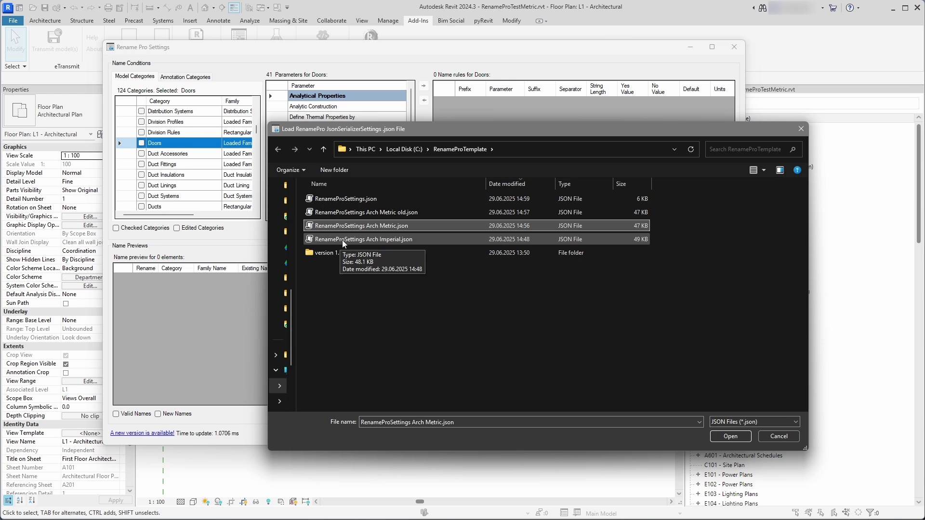
pyautogui.click(773, 435)
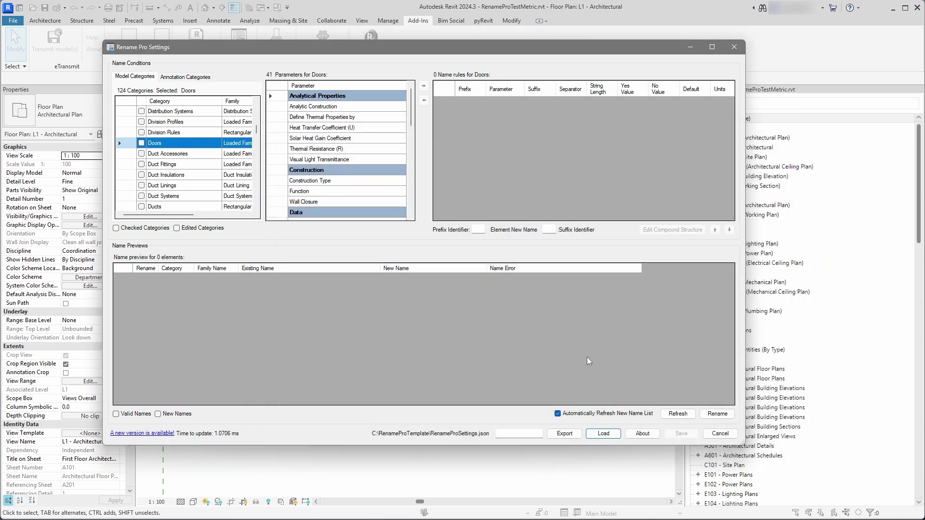
pyautogui.click(603, 435)
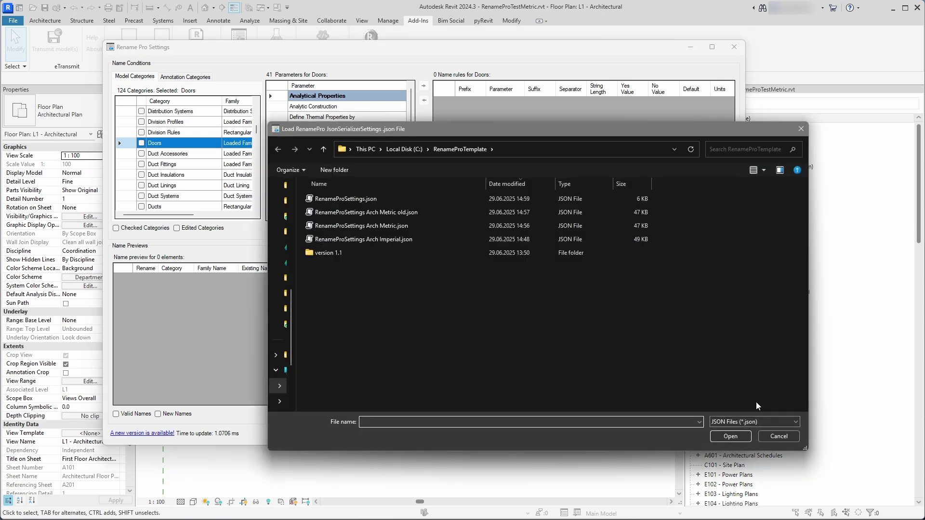
pyautogui.click(777, 437)
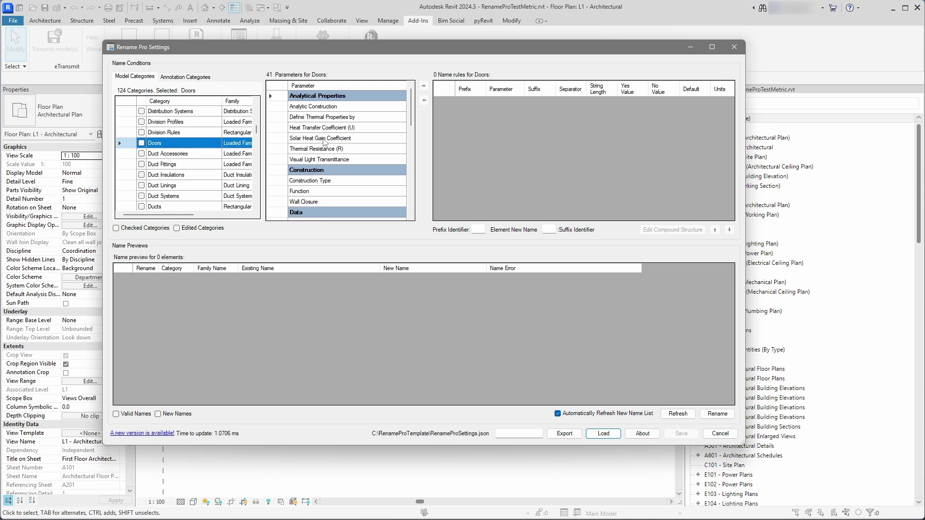
# - Load the settings file RenameProSettings Arch Metric.json from the RenameProTemplate folder
pyautogui.click(603, 433)
pyautogui.click(414, 225)
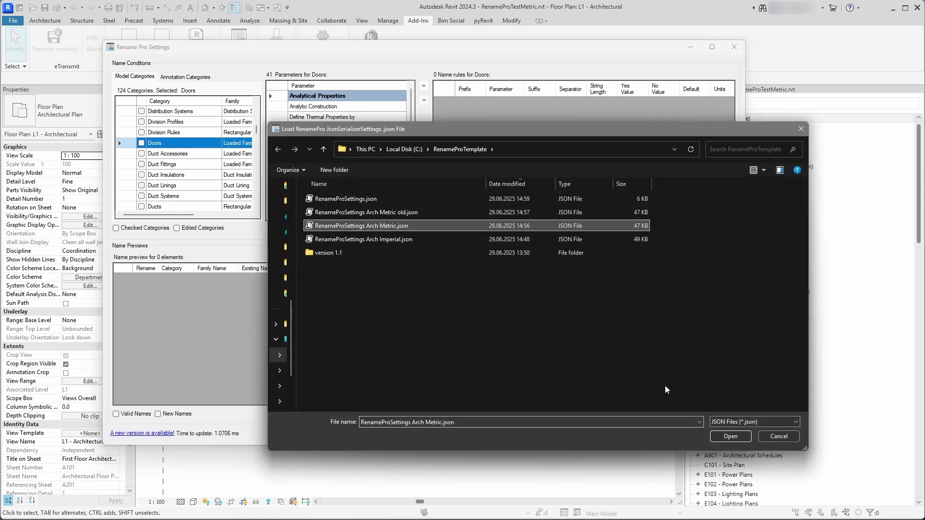
pyautogui.click(729, 436)
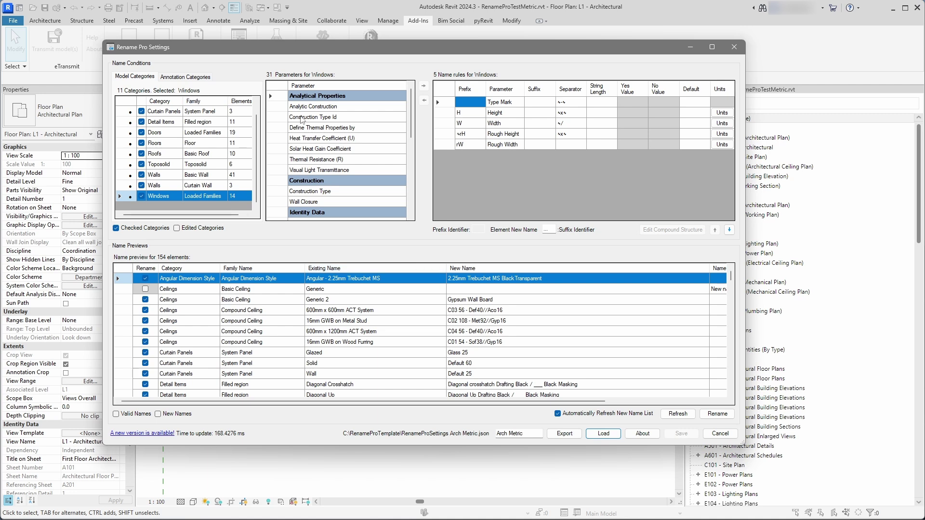
# - Show all model categories instead of only the checked ones and display the name rules of the Doors category
pyautogui.scroll(1, 197, 169)
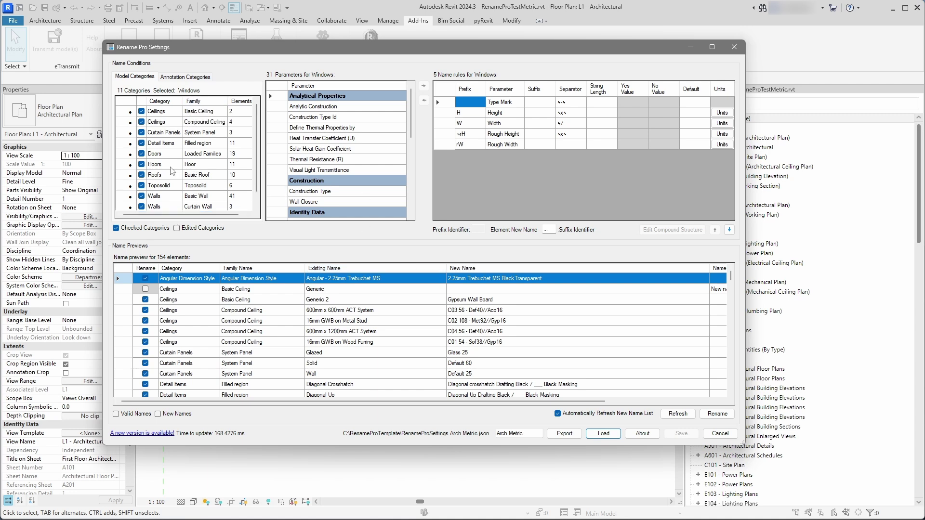
pyautogui.click(115, 228)
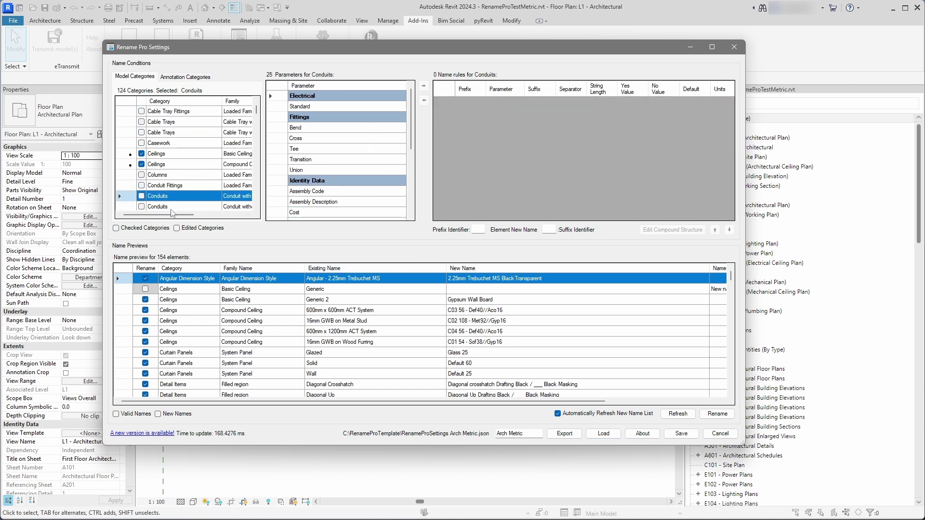
pyautogui.scroll(-5, 159, 187)
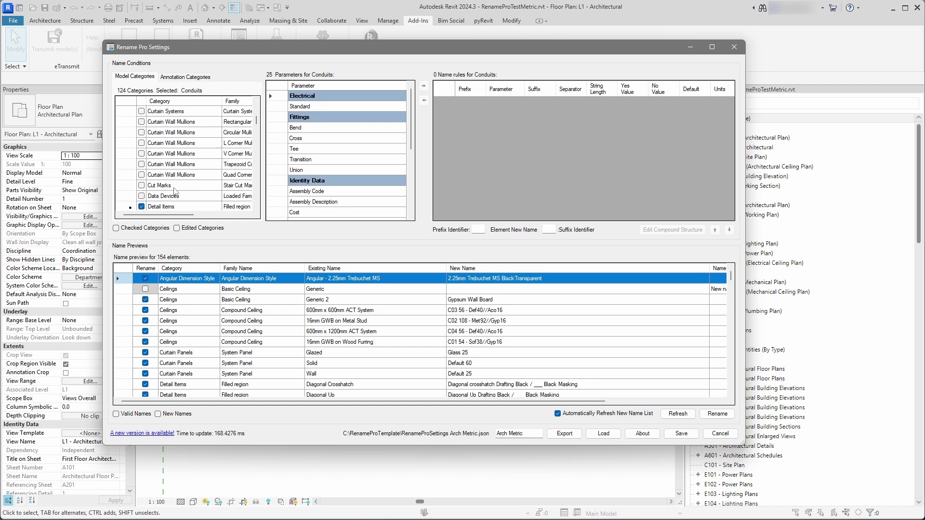
pyautogui.click(174, 144)
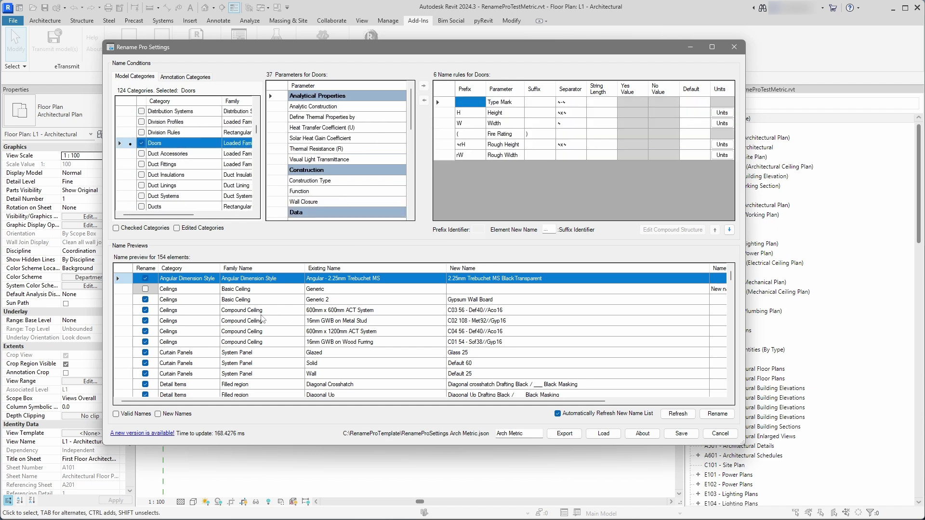
# - Examine the new names proposed in the name preview list from dimension styles and doors through walls, and close Rename Pro without renaming
pyautogui.scroll(-3, 251, 320)
pyautogui.scroll(-5, 373, 345)
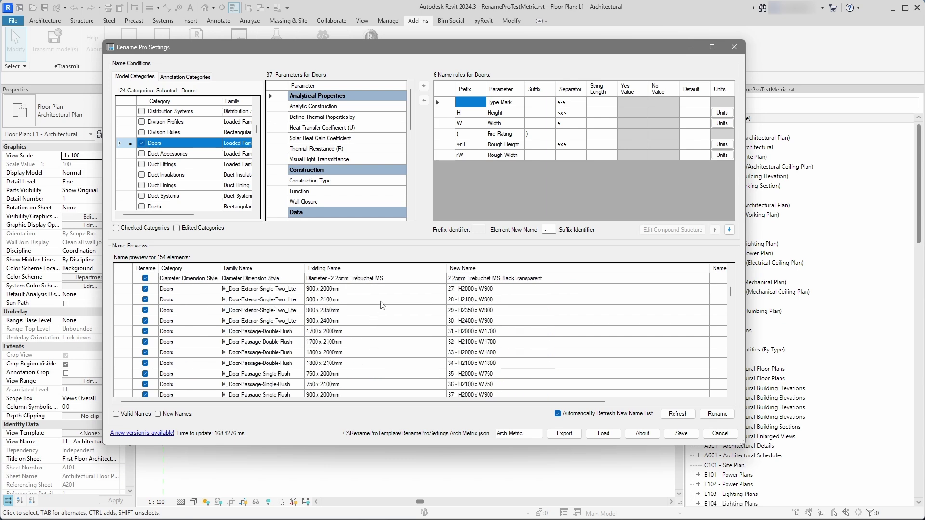
pyautogui.scroll(-5, 347, 317)
pyautogui.scroll(-3, 347, 316)
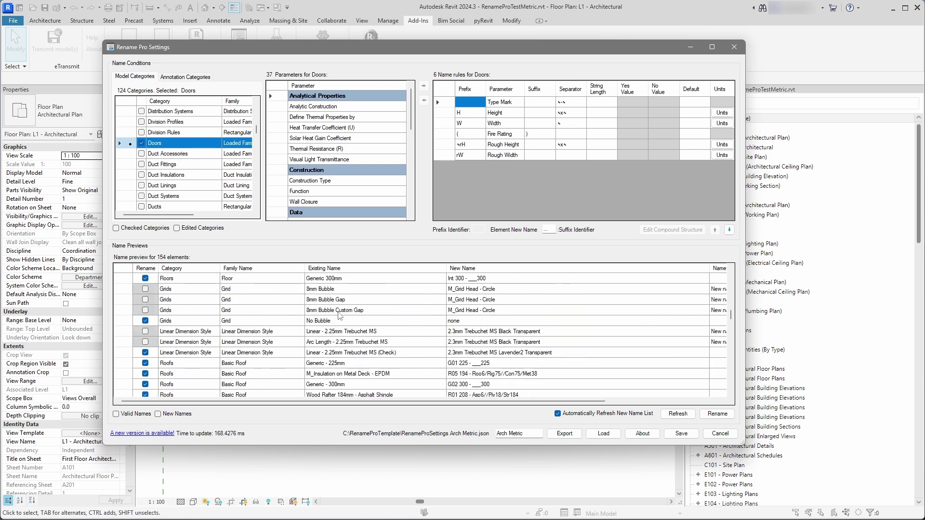
pyautogui.scroll(-1, 337, 318)
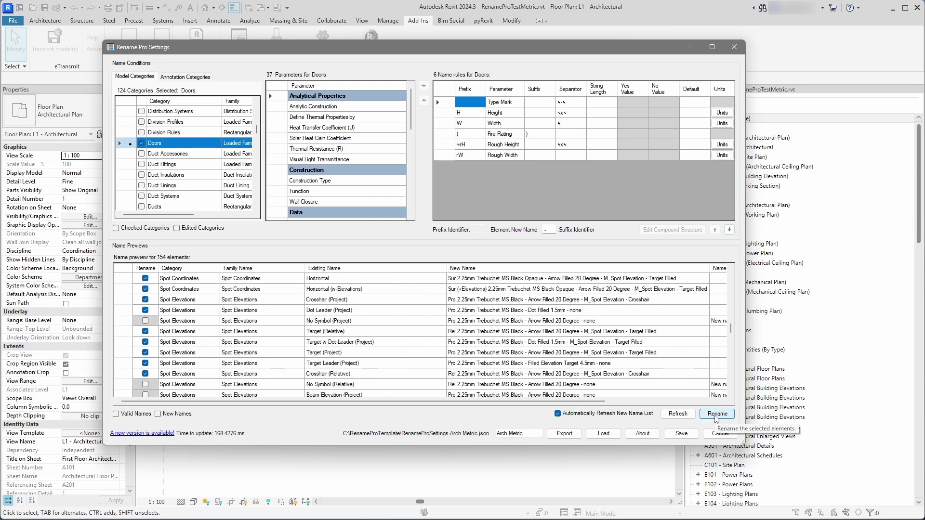
pyautogui.scroll(-10, 278, 343)
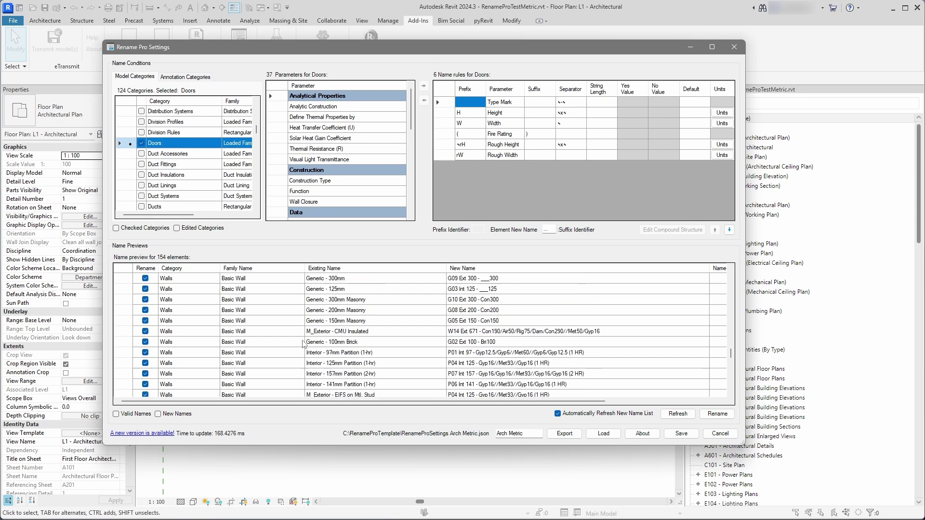
pyautogui.scroll(-4, 278, 343)
pyautogui.scroll(15, 278, 343)
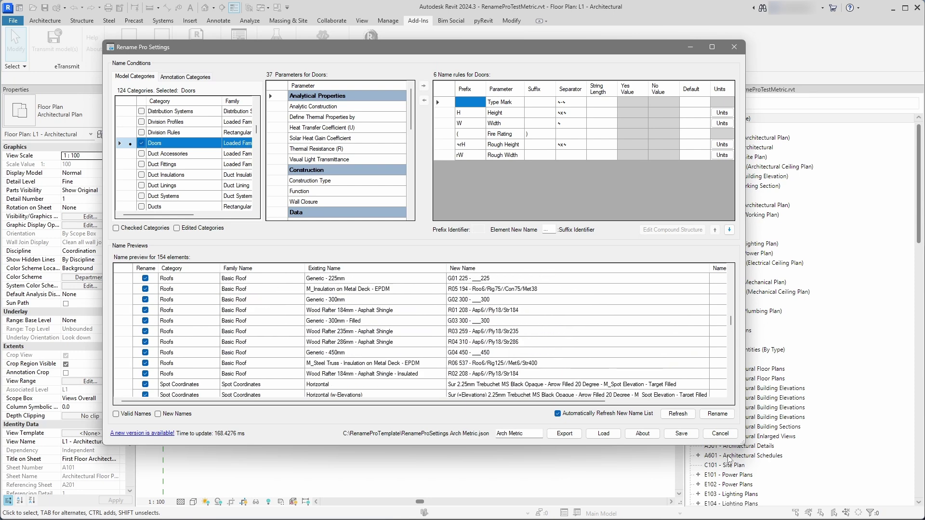
pyautogui.click(719, 434)
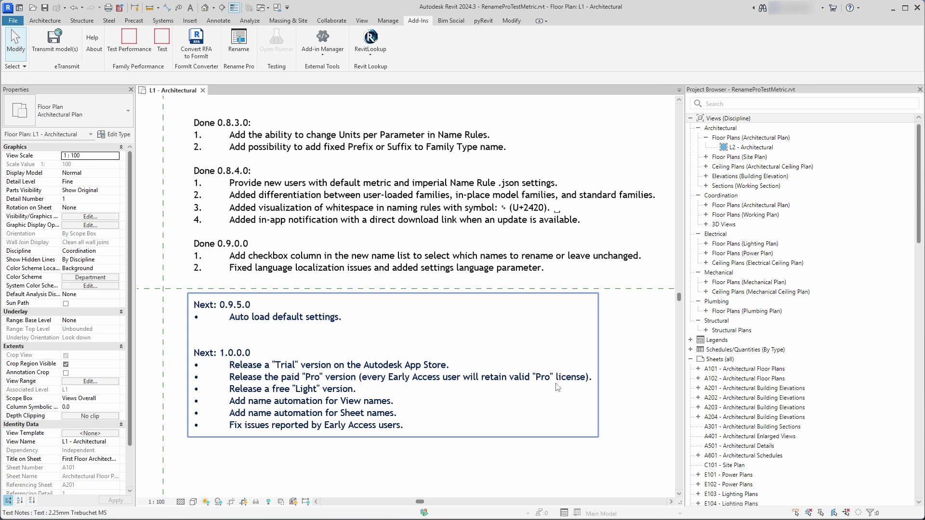
pyautogui.click(251, 426)
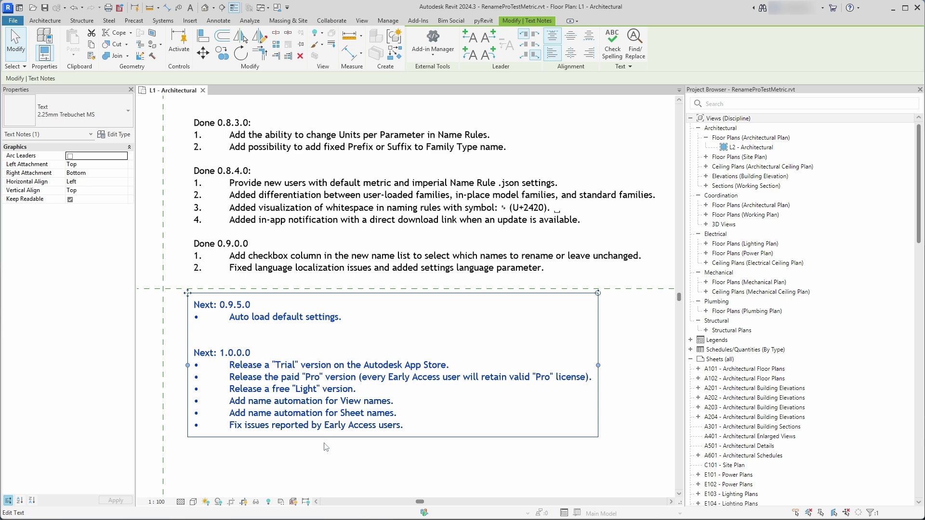
pyautogui.press('Escape')
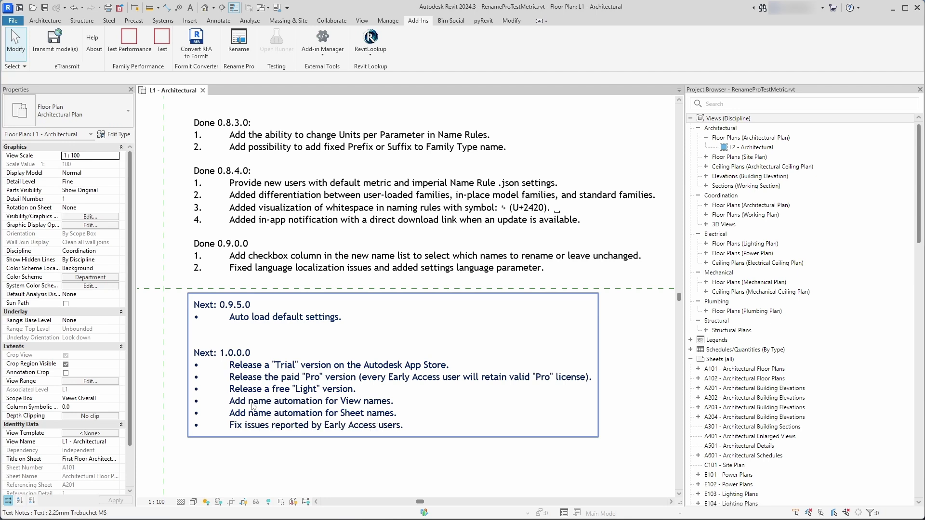